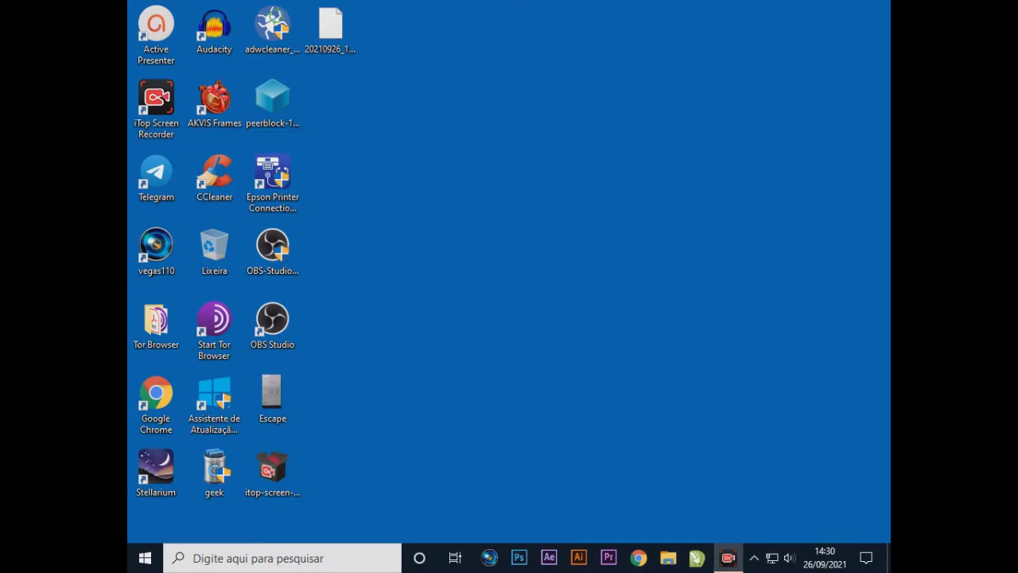
- Open the Recent folder through the "recent" run command, delete all of its shortcuts, and close the folder
key("super+r")
type("recent")
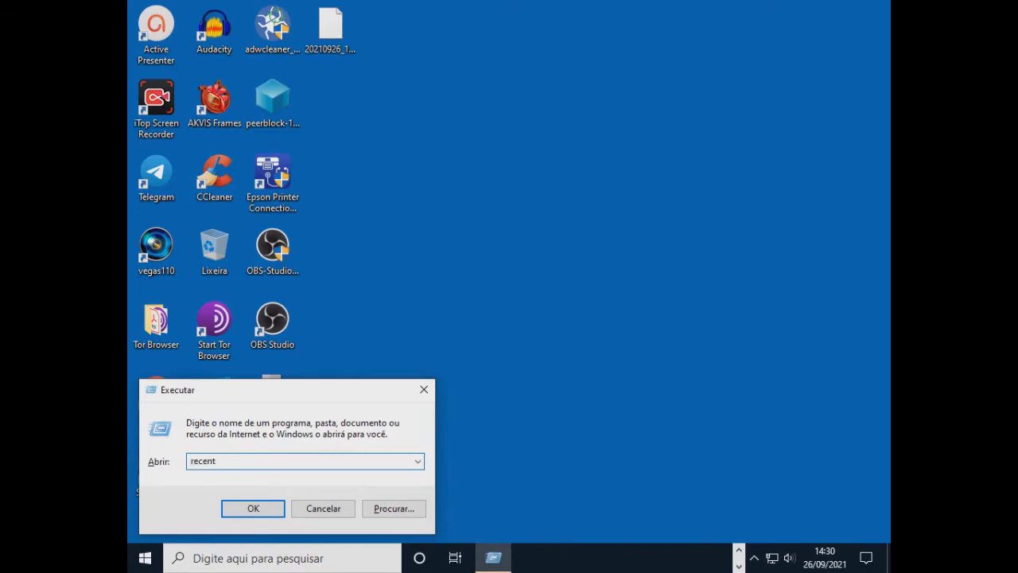
key("Return")
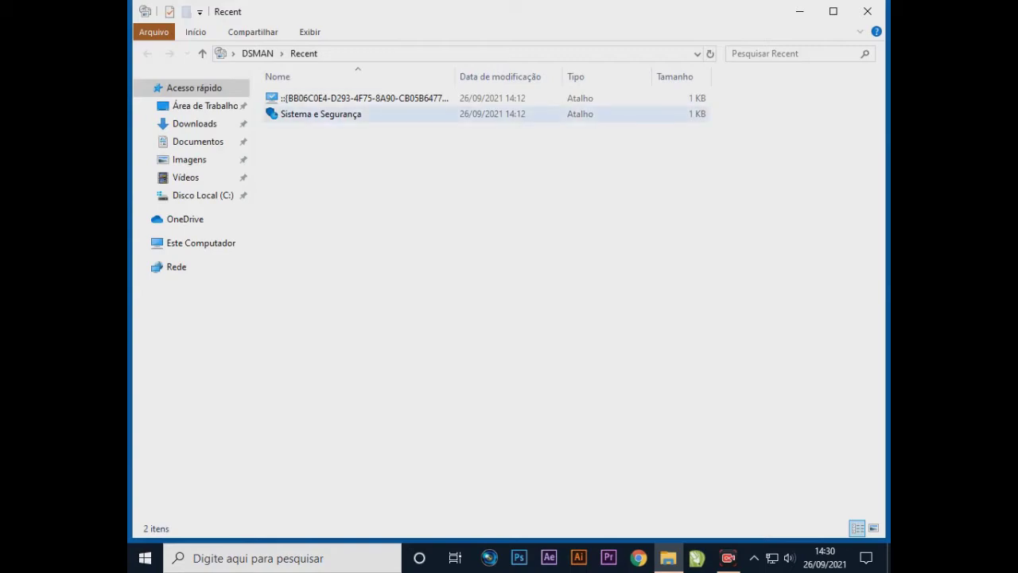
left_click(320, 98)
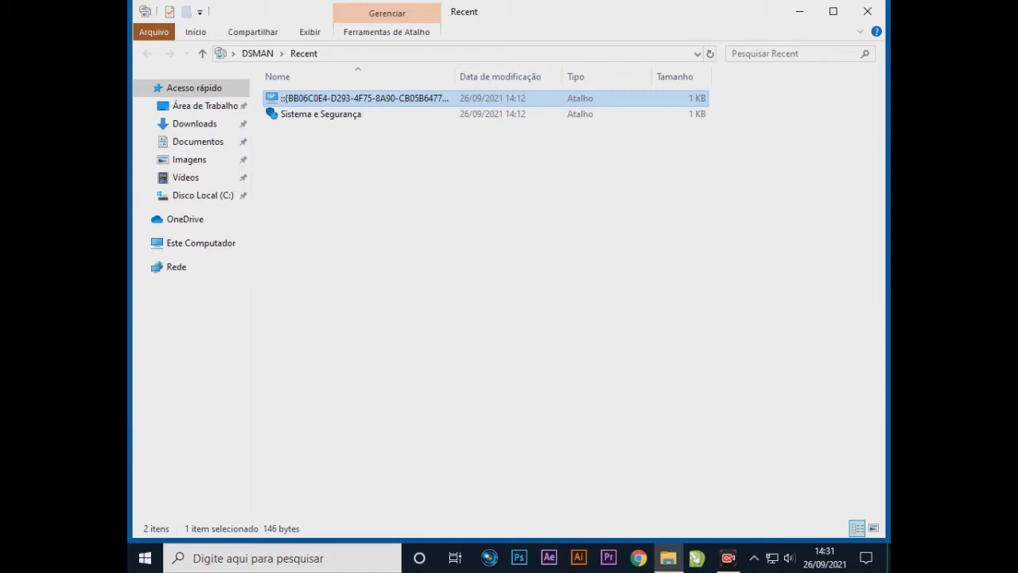
key("ctrl+a")
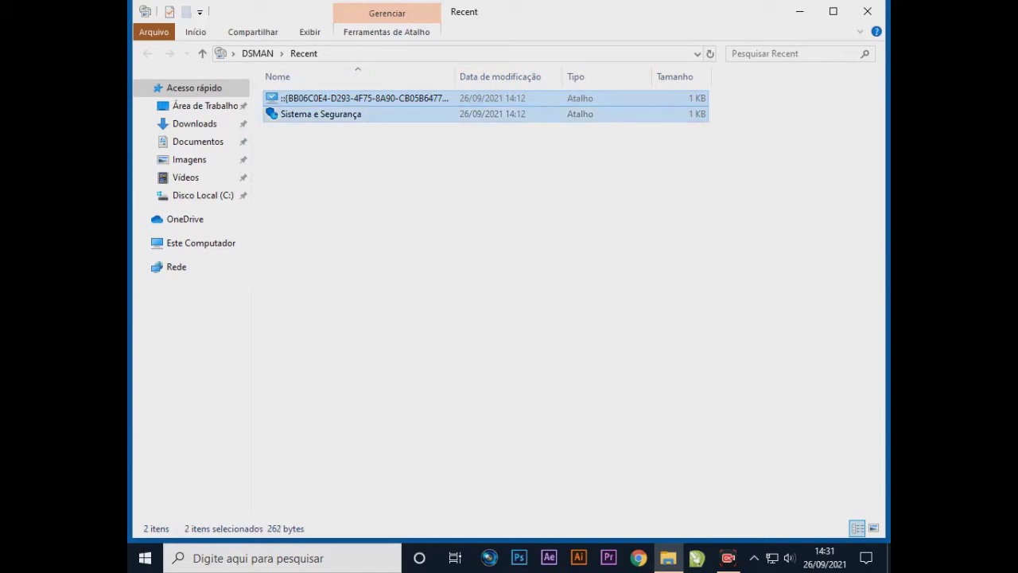
key("Delete")
left_click(867, 11)
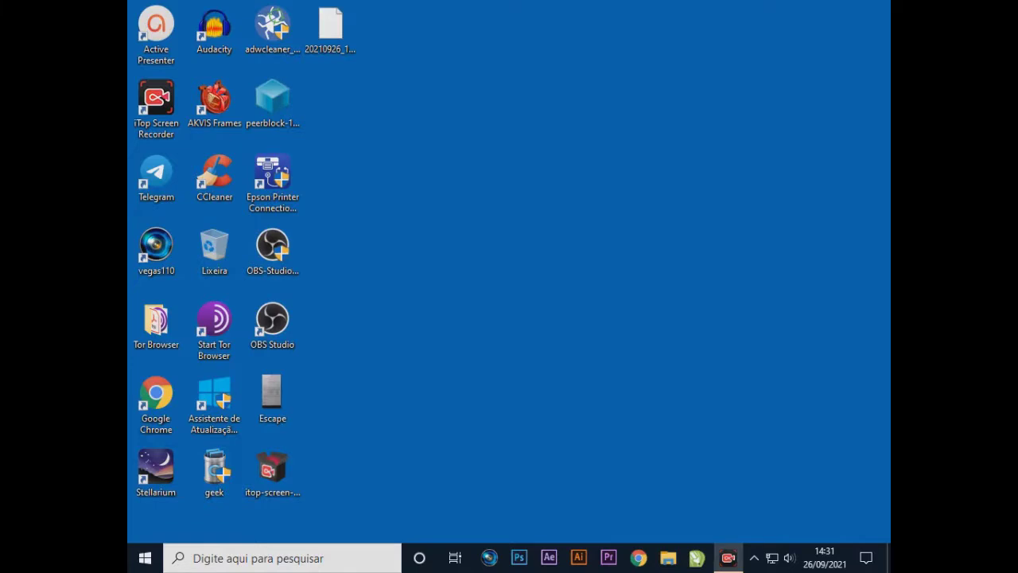
- Delete everything in the Windows Prefetch folder, ignoring all files in use, and empty the Recycle Bin (Lixeira)
key("super+r")
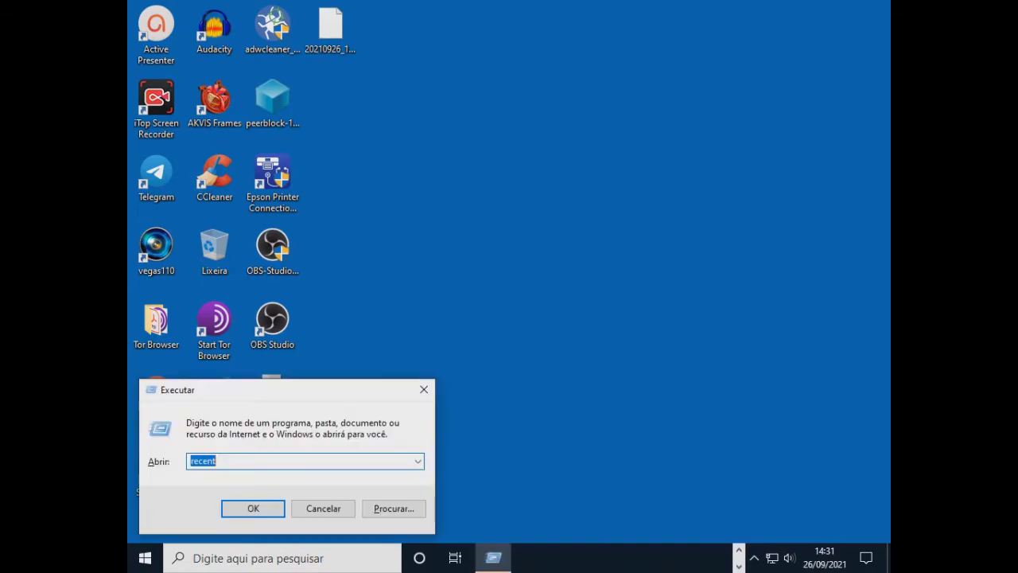
type("prefetch")
key("Return")
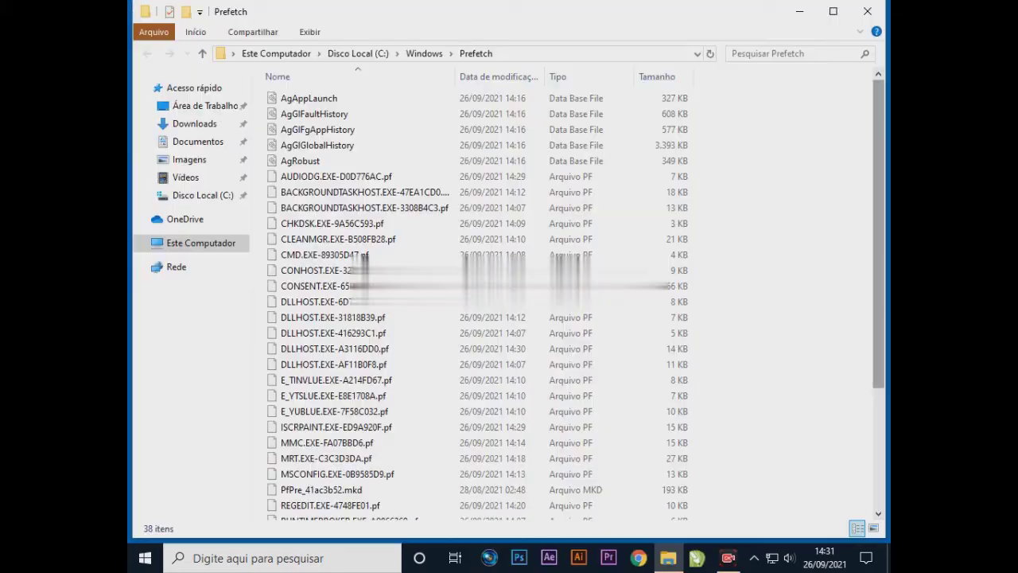
left_click(308, 97)
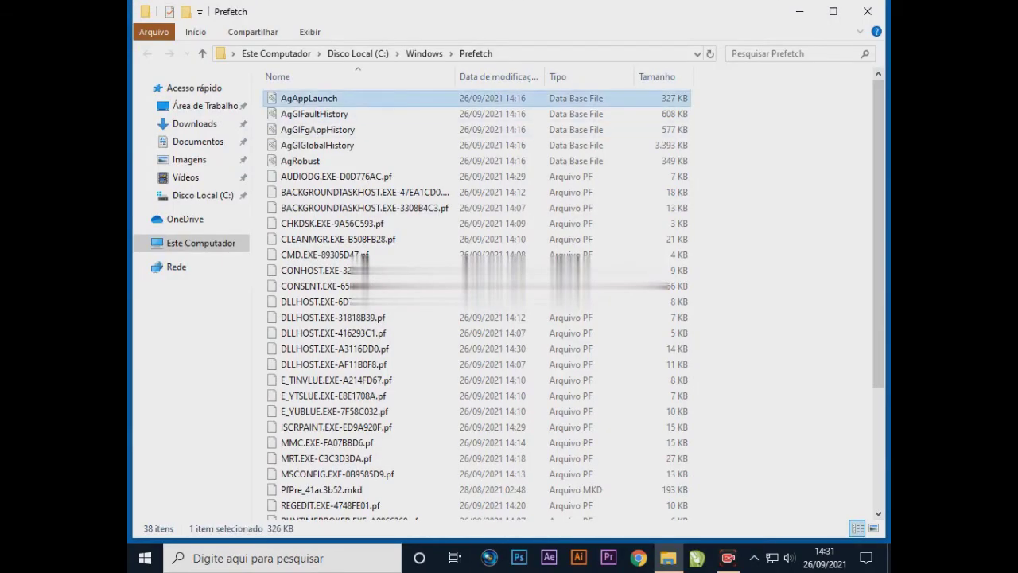
key("ctrl+a")
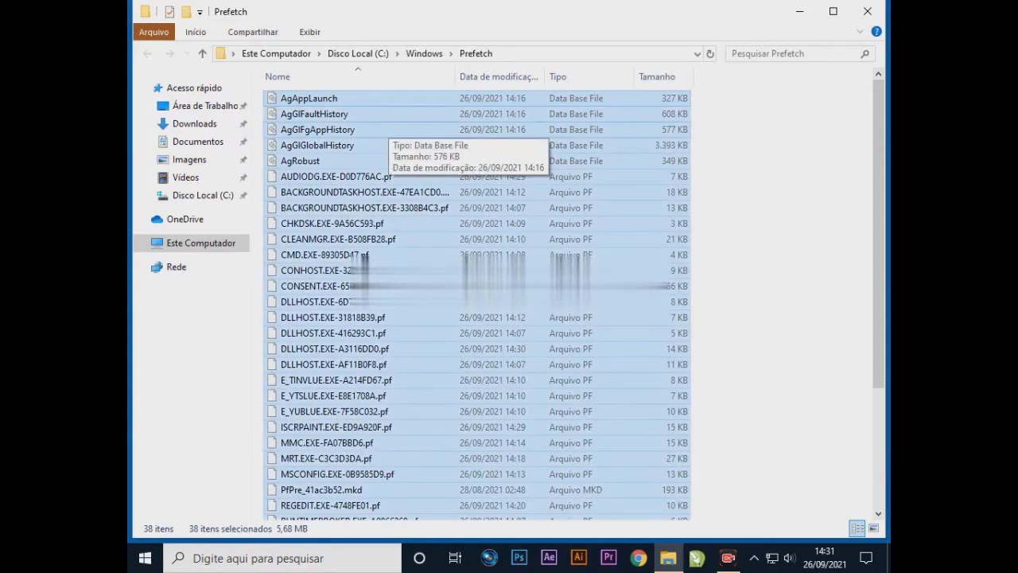
key("Delete")
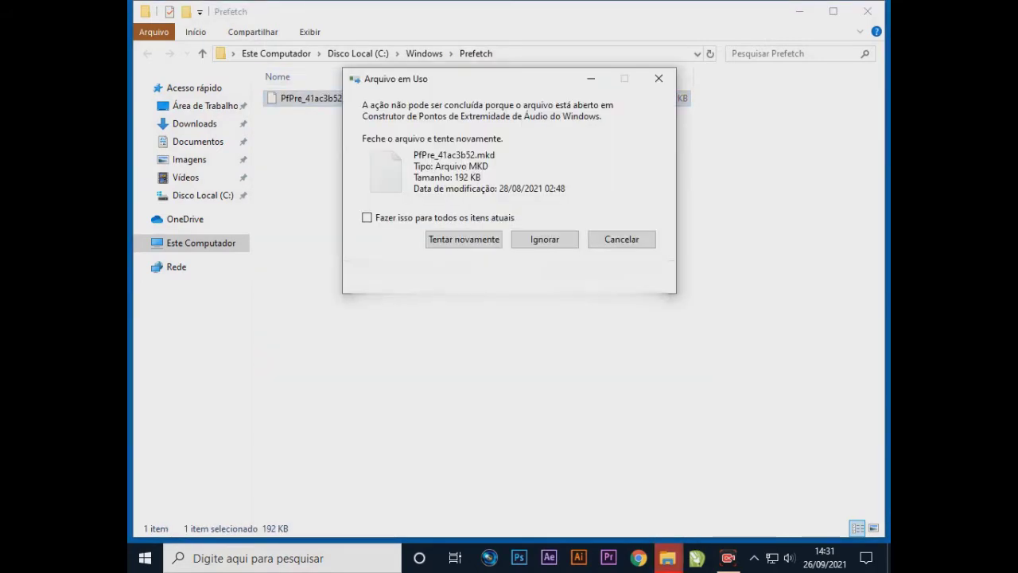
left_click(367, 218)
left_click(544, 239)
key("Return")
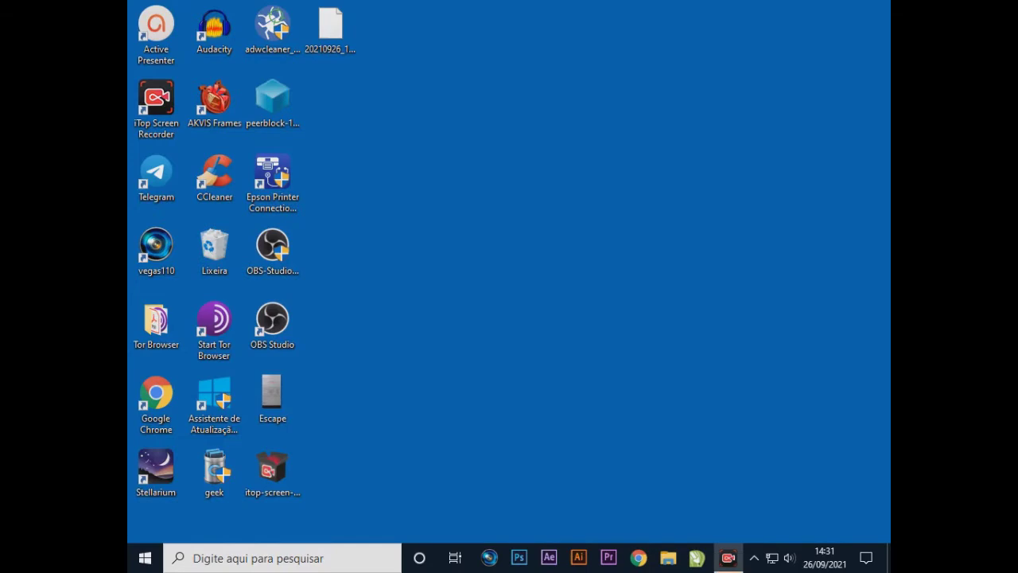
right_click(226, 245)
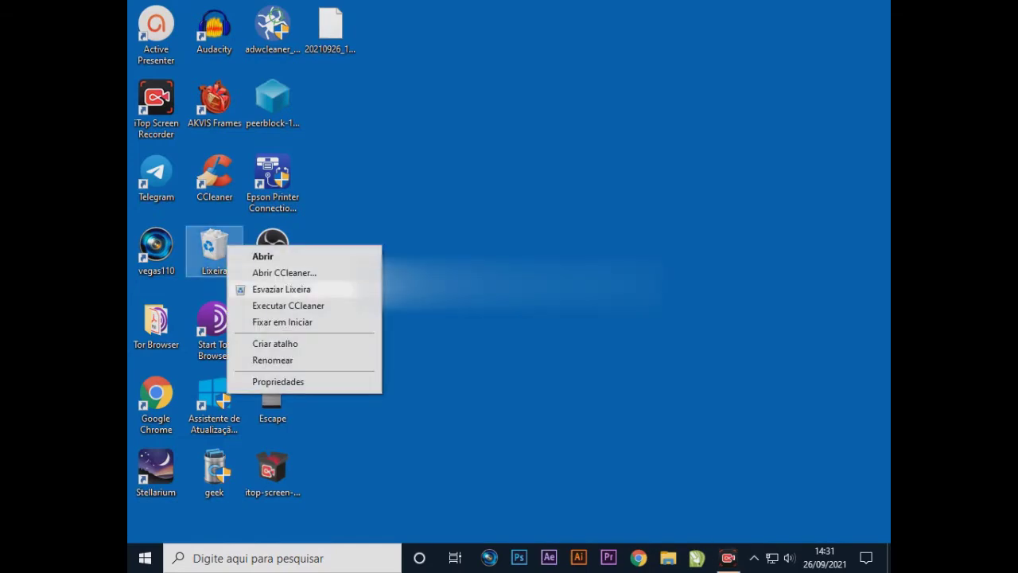
left_click(281, 289)
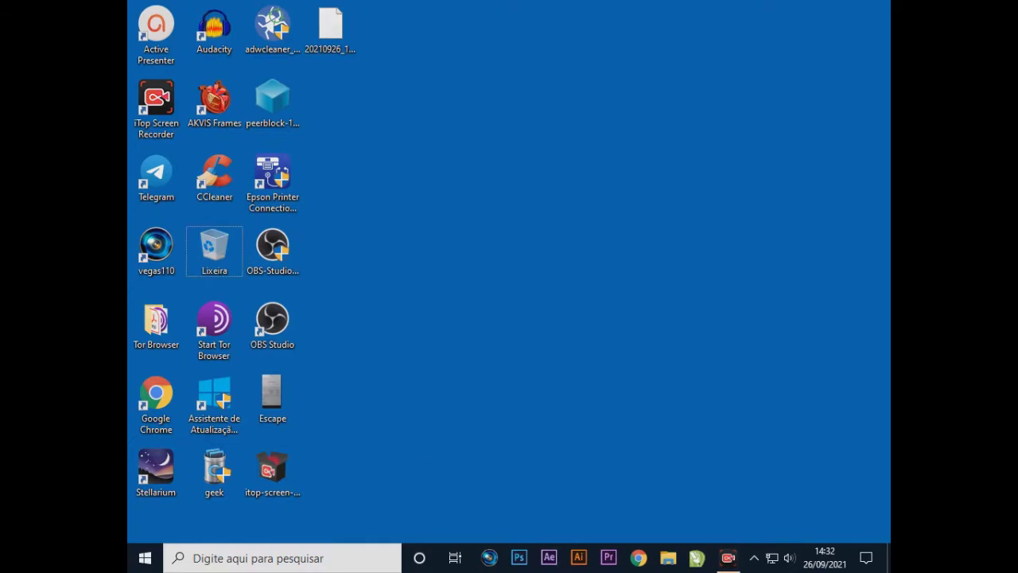
- Delete the contents of the user's %temp% folder, ignoring all items in use, and close the folder
key("super+r")
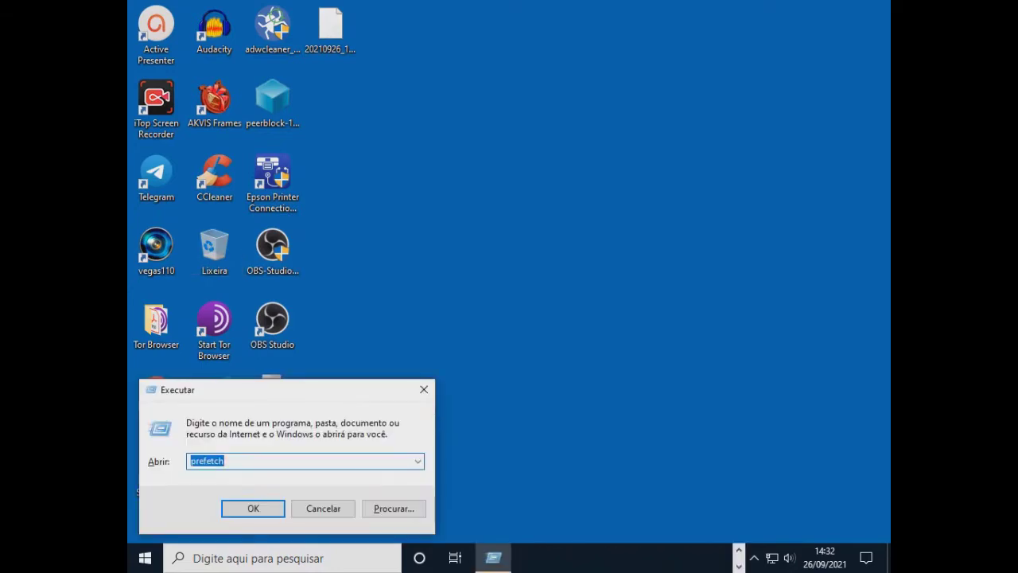
type("%temp%")
key("Return")
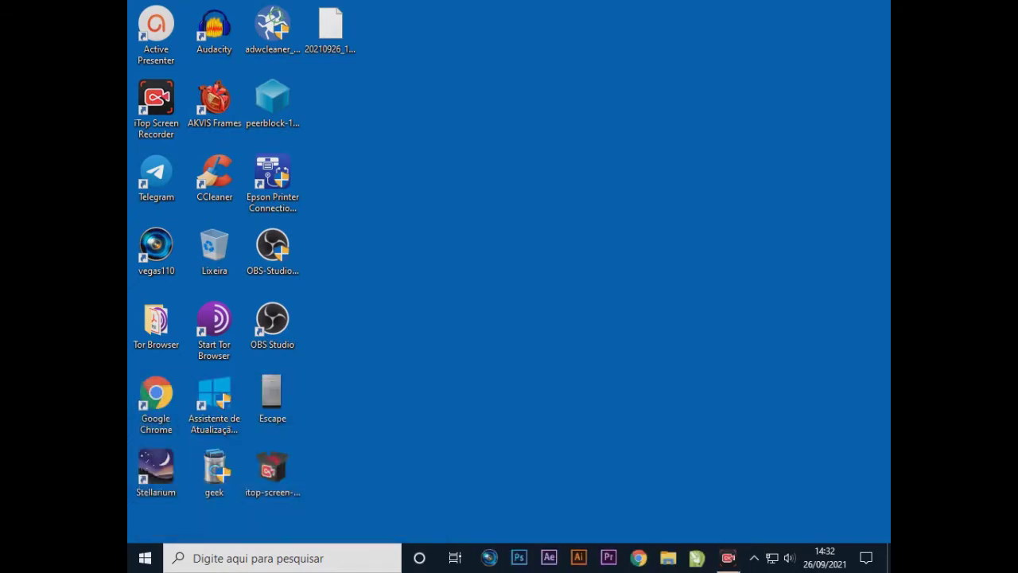
key("ctrl+a")
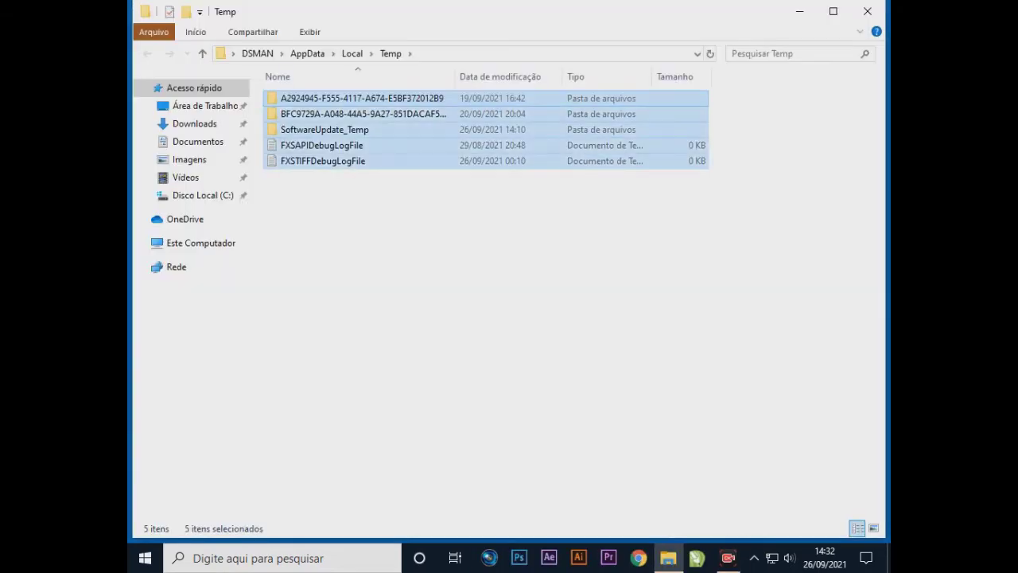
key("Delete")
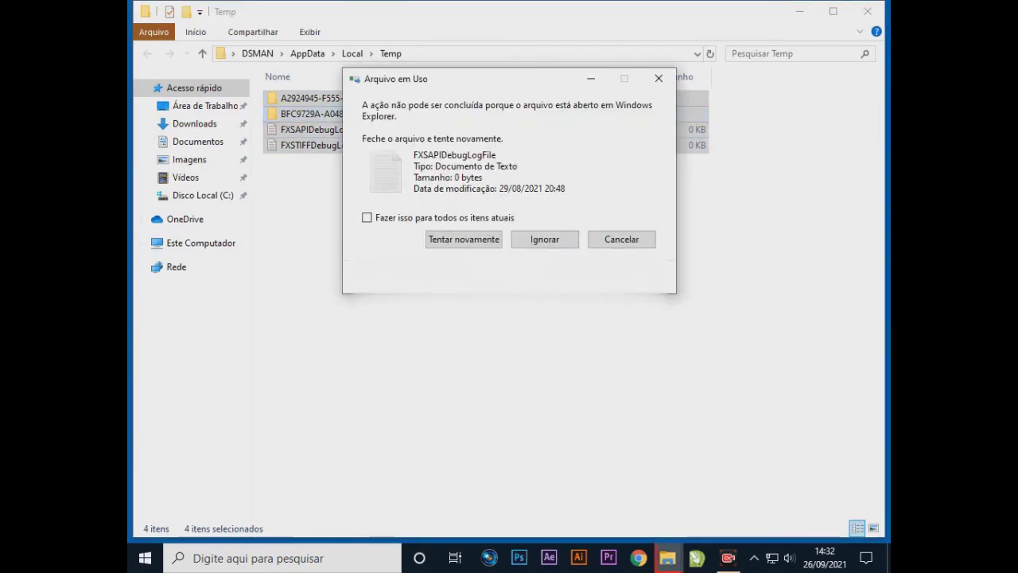
left_click(367, 217)
key("alt+i")
key("space")
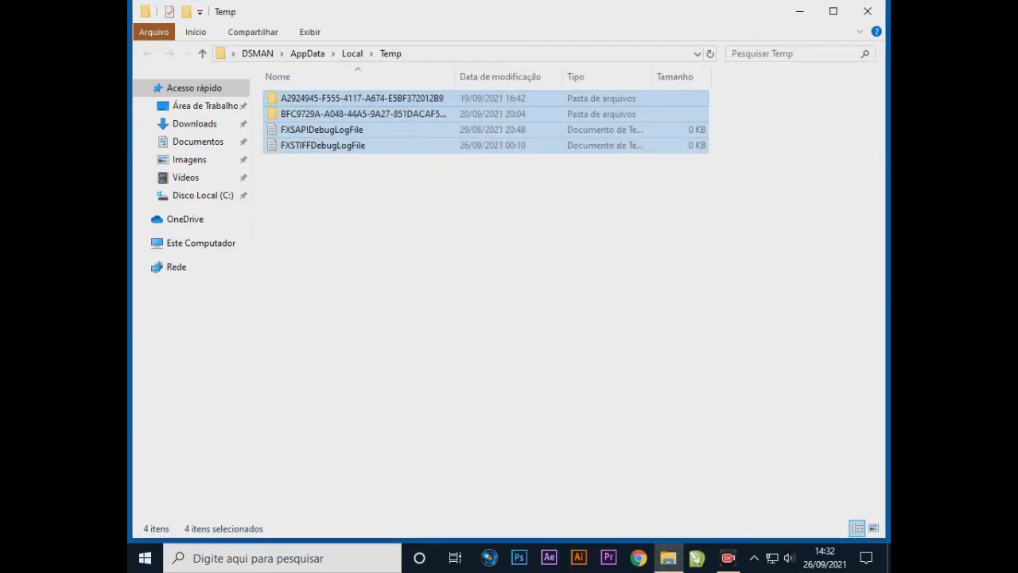
key("alt+F4")
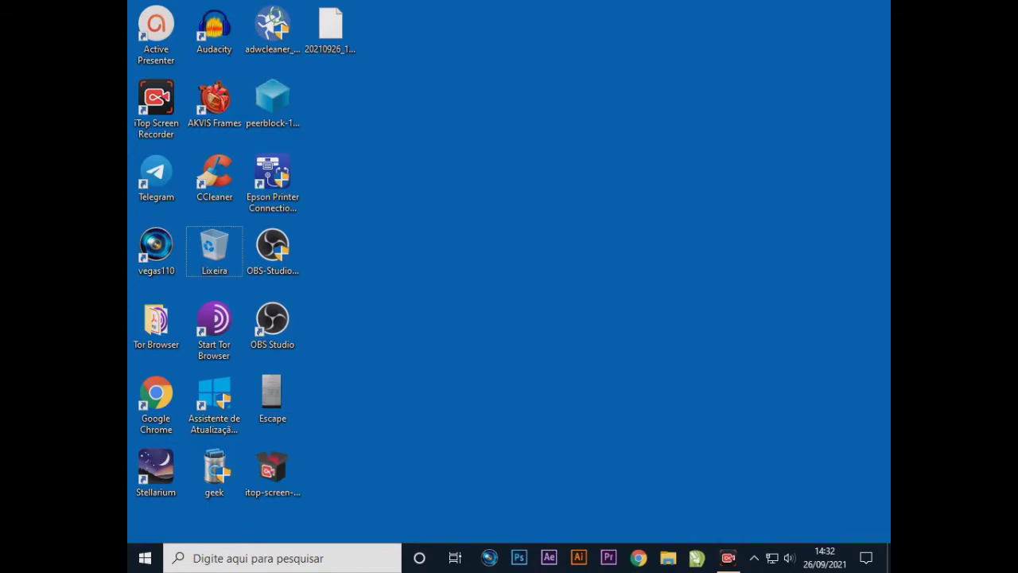
- Open the Windows Temp folder through the "temp" run command, select all of its contents, and close the folder
key("super+r")
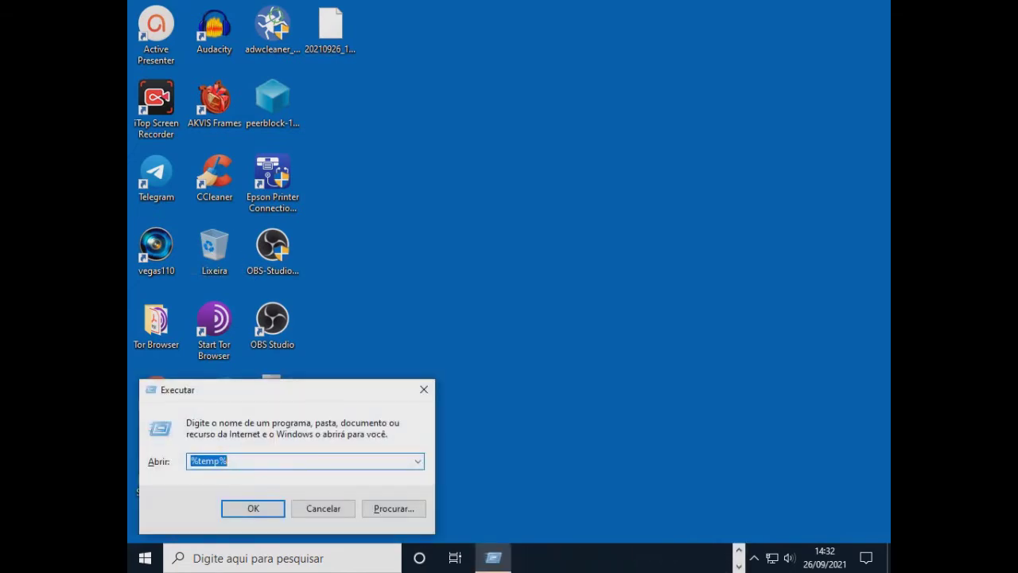
type("temp")
key("Return")
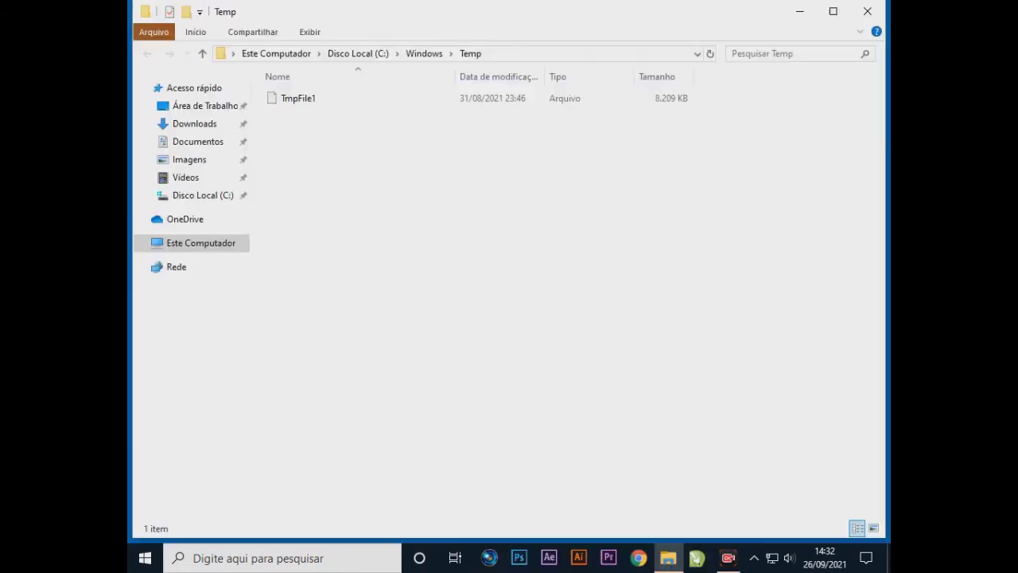
key("ctrl+a")
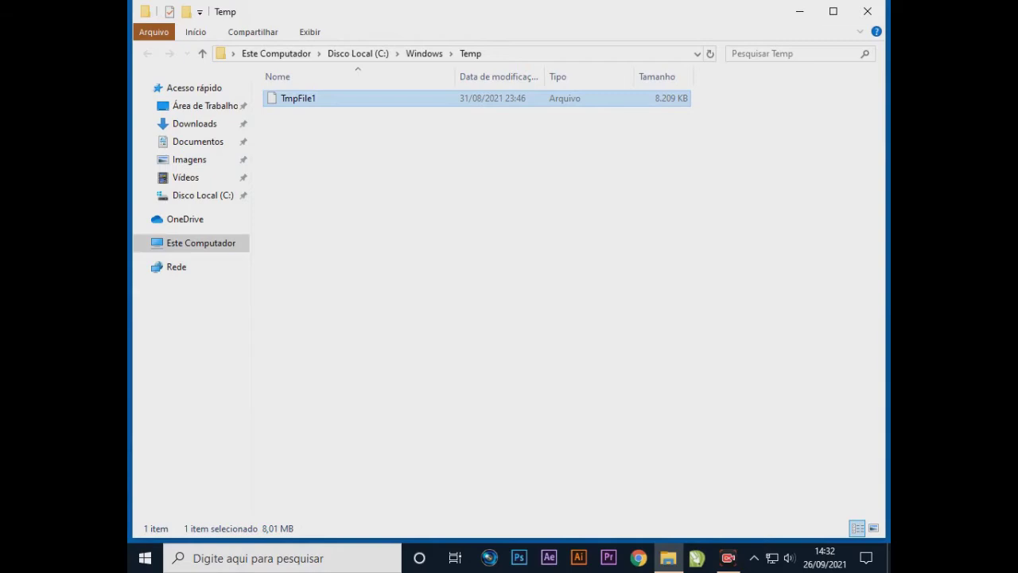
left_click(866, 11)
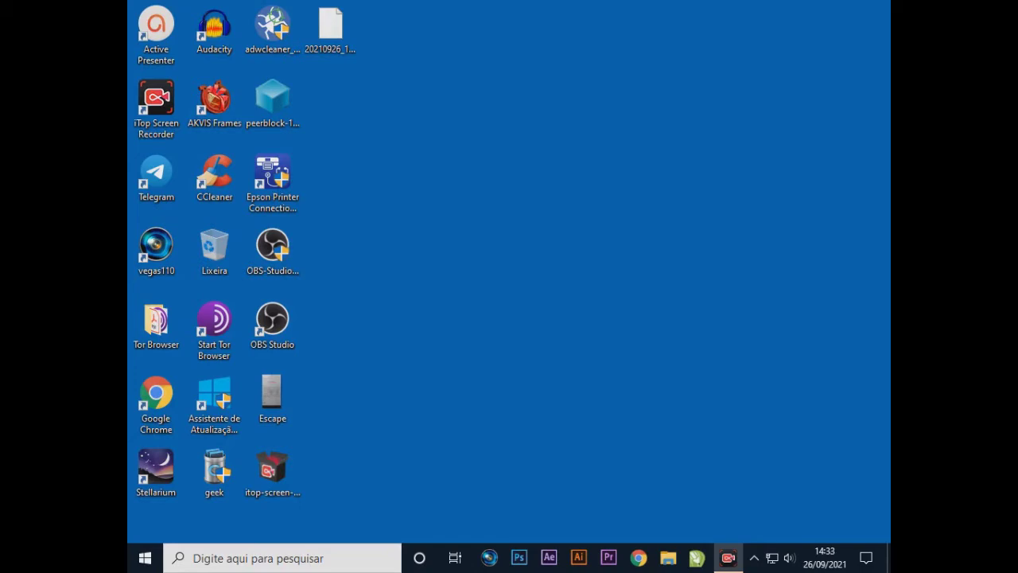
- Open Disk Cleanup for drive C:, review the file categories offered for deletion, and cancel the cleanup
key("super+r")
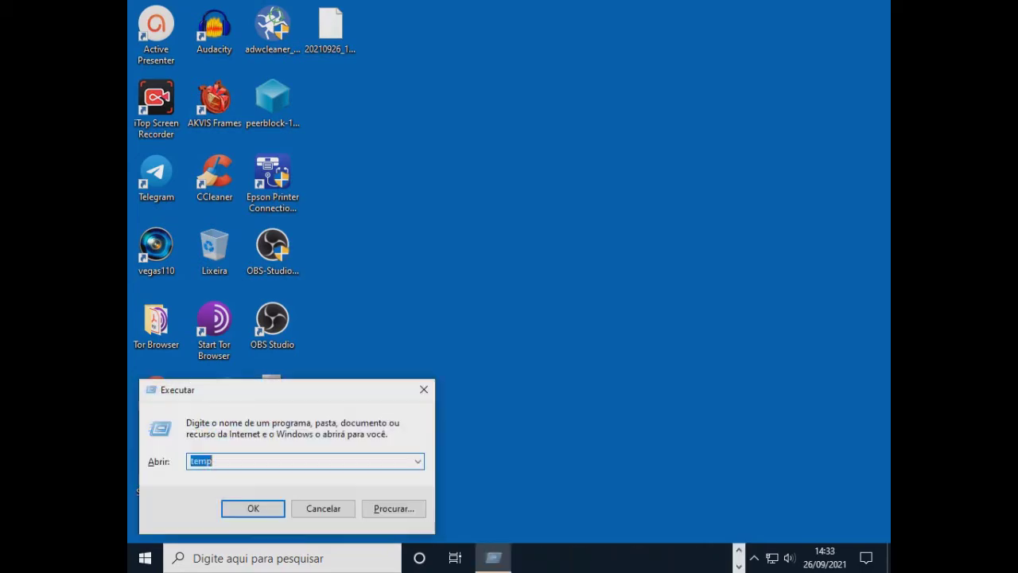
type("clenmg")
key("Return")
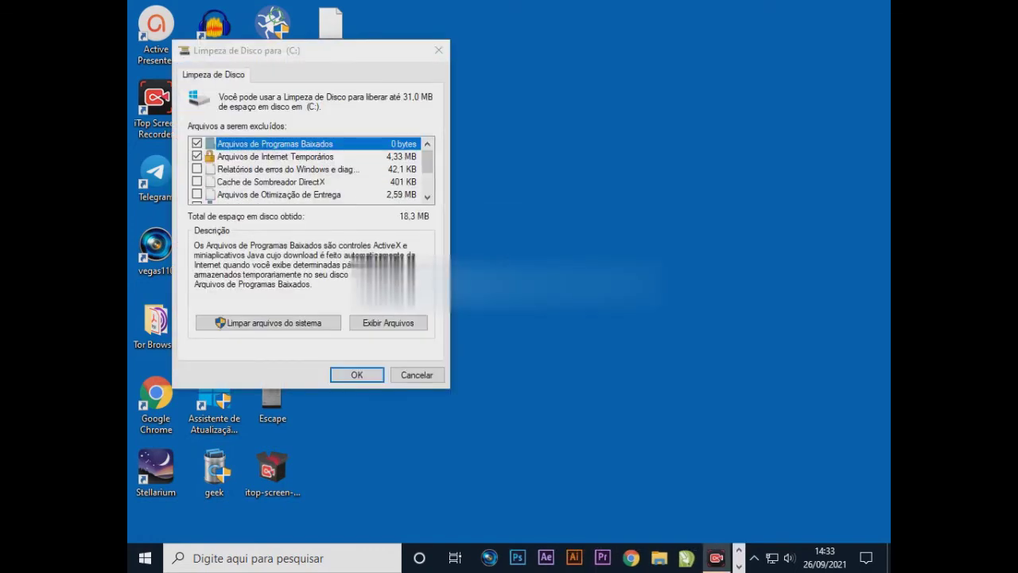
scroll(310, 168, "down", 2)
scroll(311, 169, "up", 1)
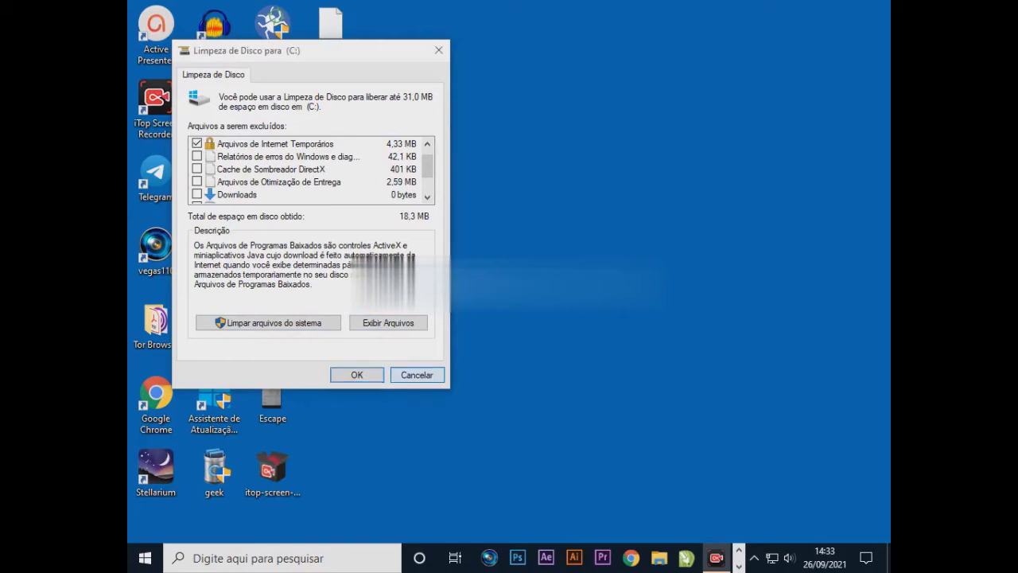
left_click(416, 374)
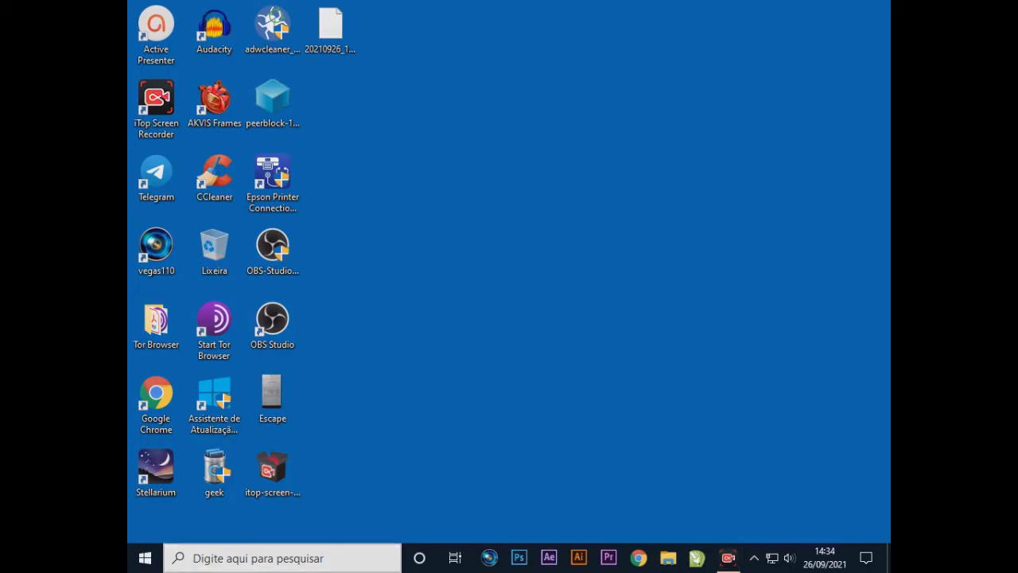
- Search for cmd, run the Command Prompt as administrator, and maximize its window
left_click(282, 558)
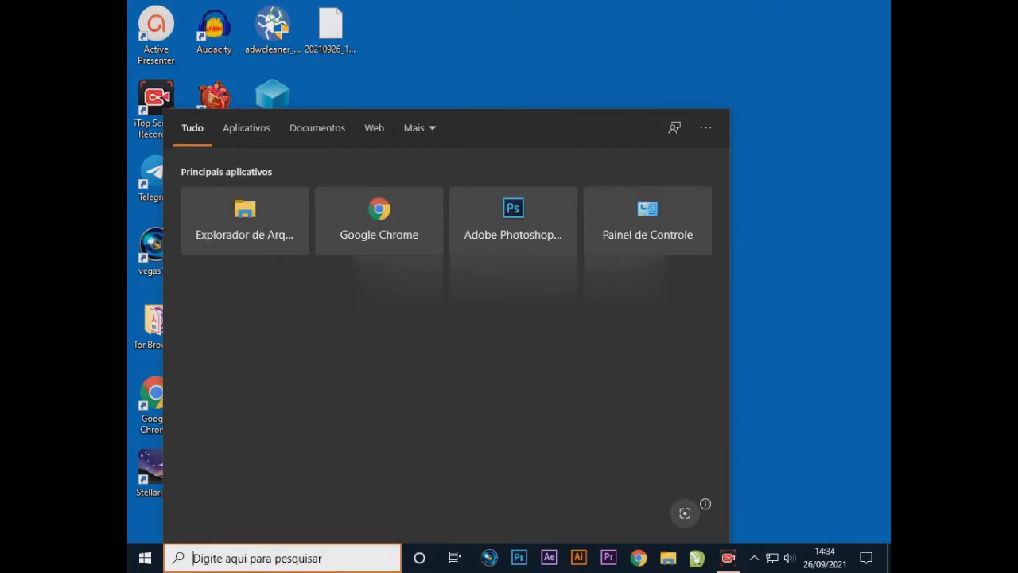
type("cmd")
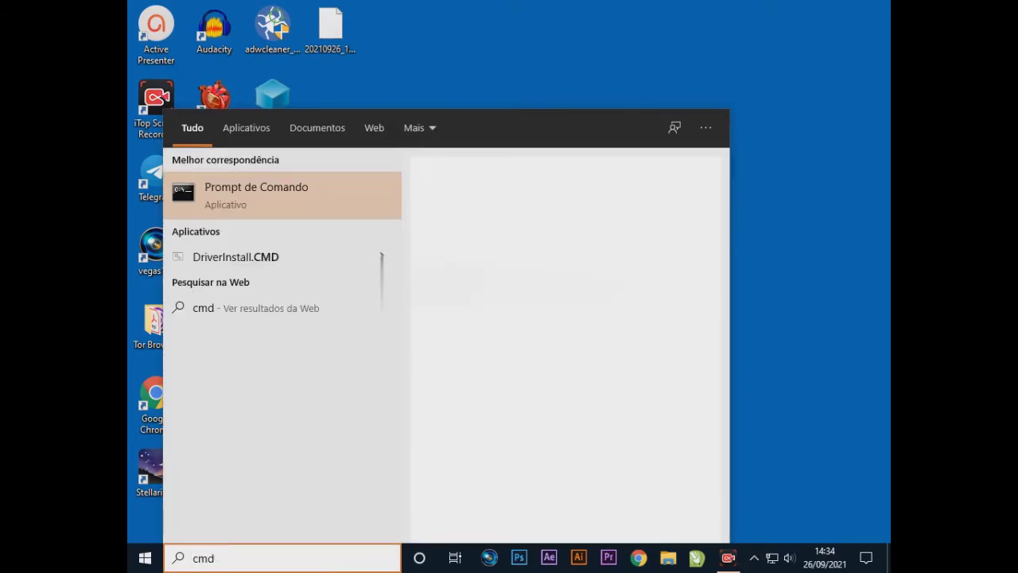
key("Return")
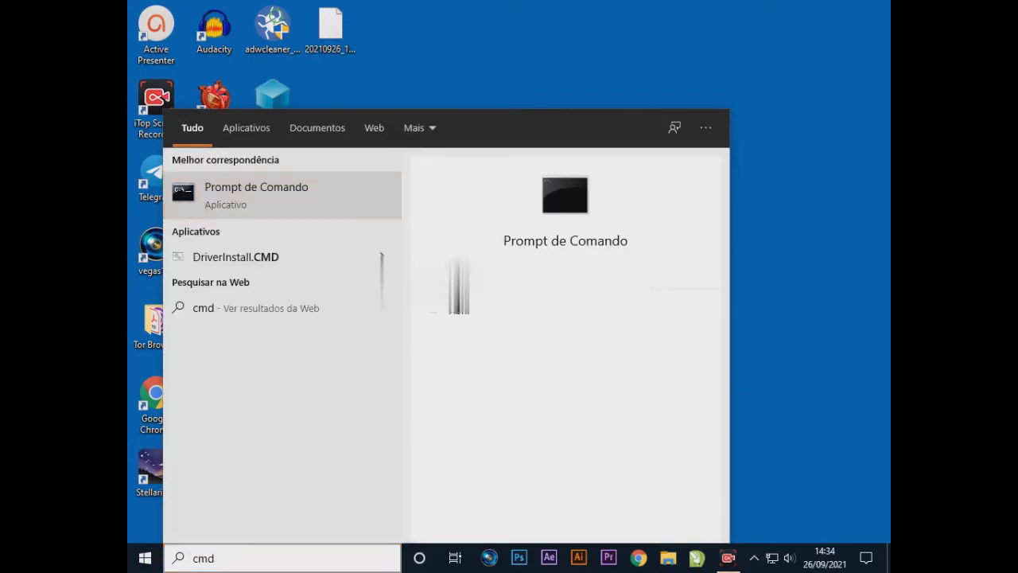
right_click(247, 185)
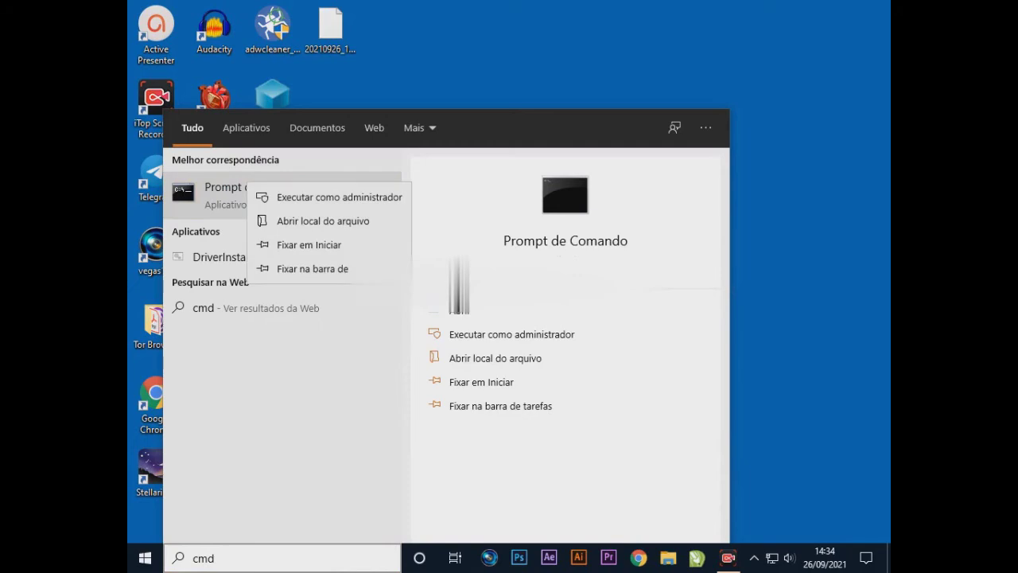
left_click(339, 197)
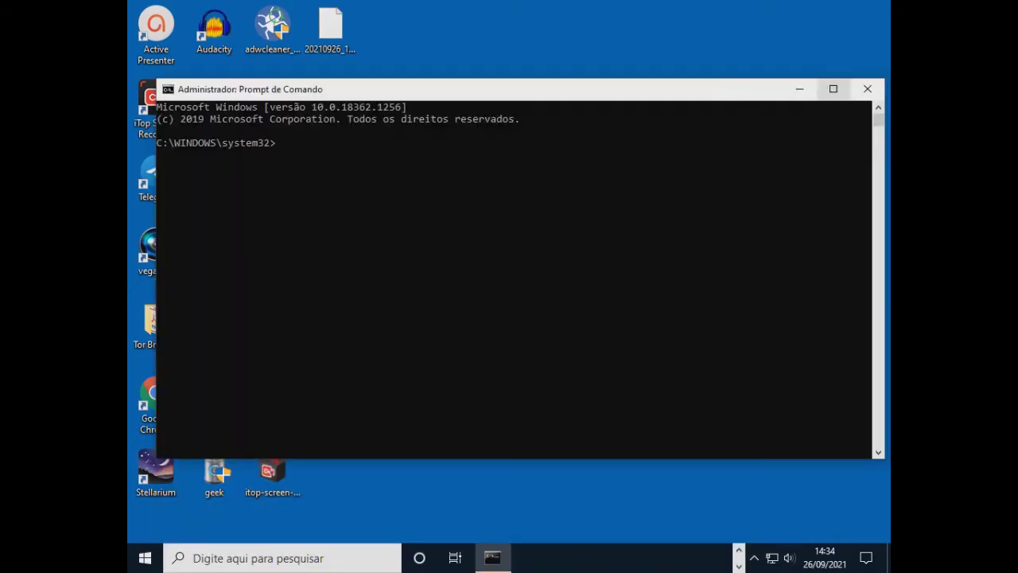
left_click(832, 88)
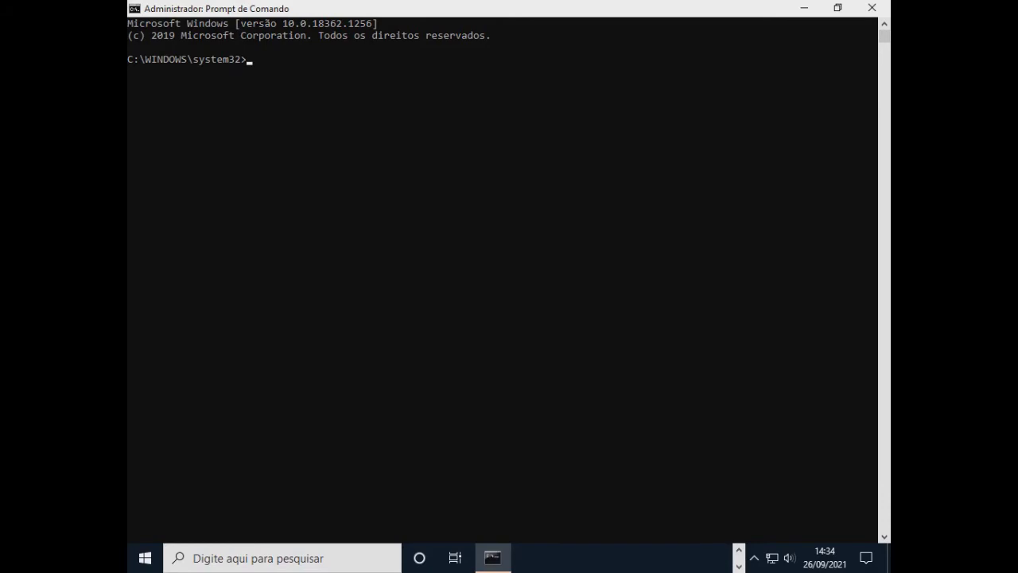
- Run "chkdsk c:/f" and answer n to scheduling the volume check for the next restart
type("chkdsk c:/f")
key("Return")
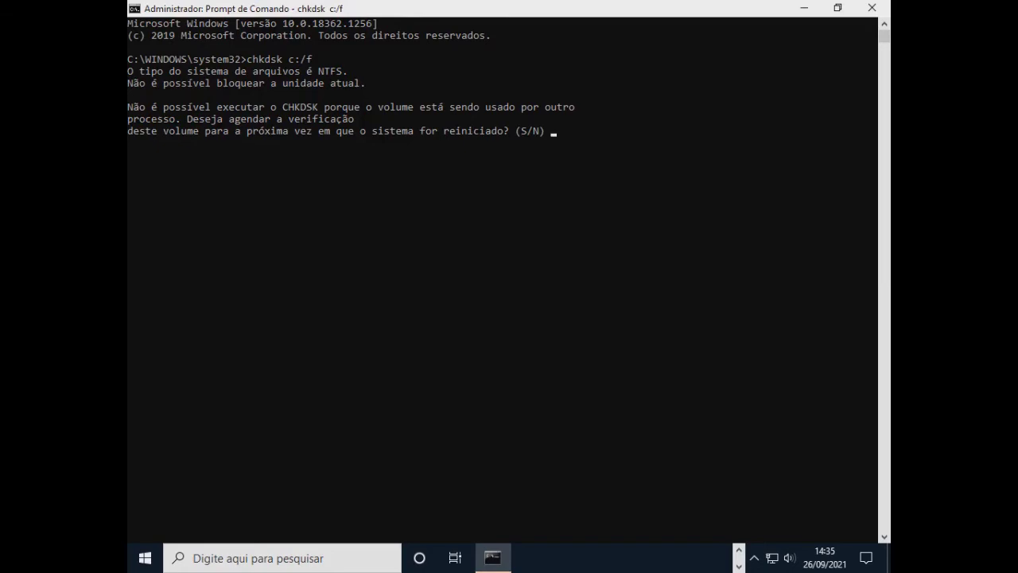
type("s")
key("BackSpace")
type("n")
key("Return")
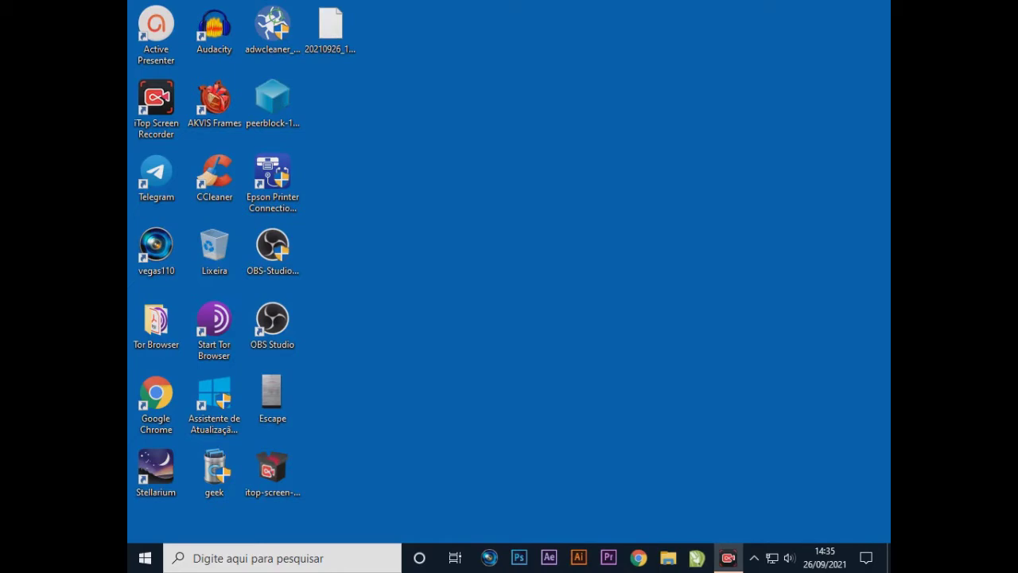
- Run "msconfig" and open the Task Manager's list of startup programs from the System Configuration startup settings
key("super+r")
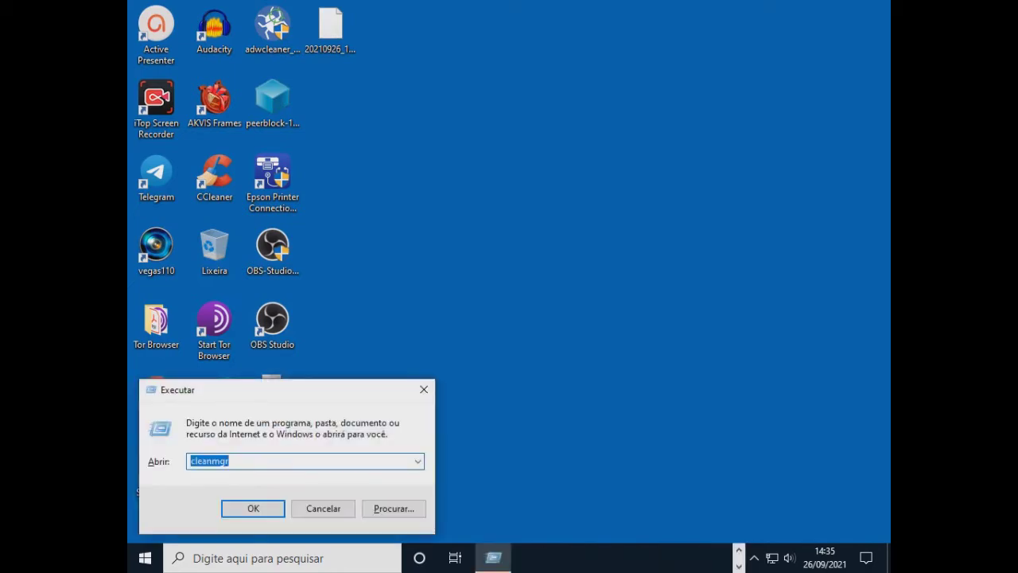
type("msconfig")
key("Return")
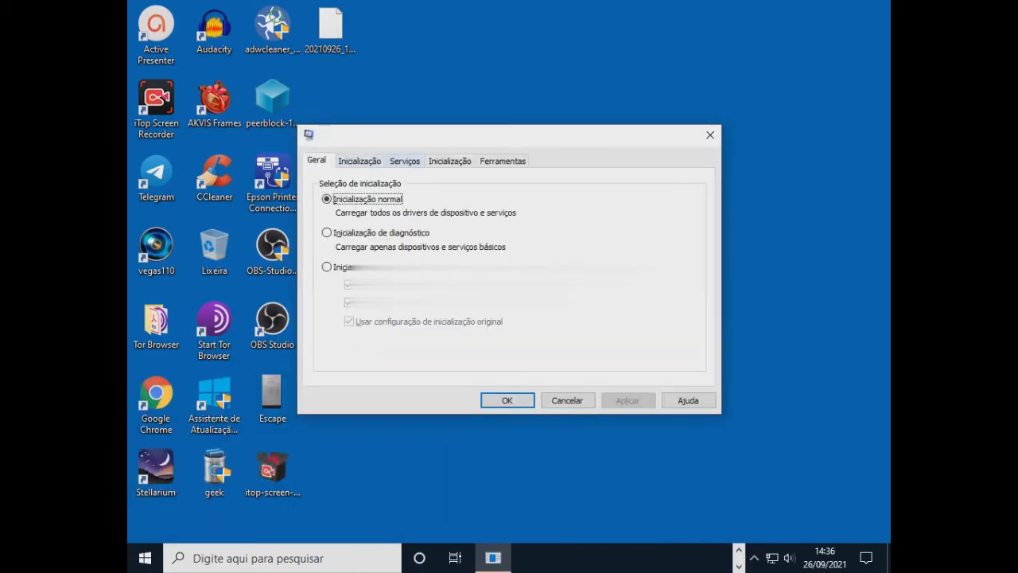
left_click(449, 161)
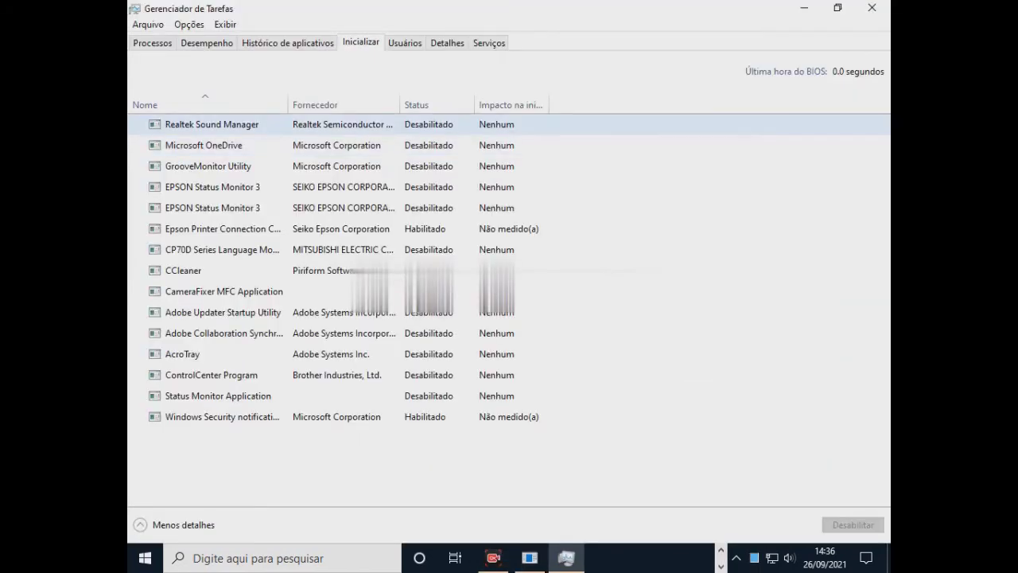
- Examine the programs in the Task Manager startup list with their publishers, enabled or disabled status, and startup impact
left_click(204, 144)
key("Down")
key("Up")
key("Up")
key("Down")
key("Down")
key("Down")
key("Down")
key("Down")
key("Down")
key("Down")
key("Down")
key("Down")
key("Down")
key("Down")
key("Down")
key("Down")
key("Down")
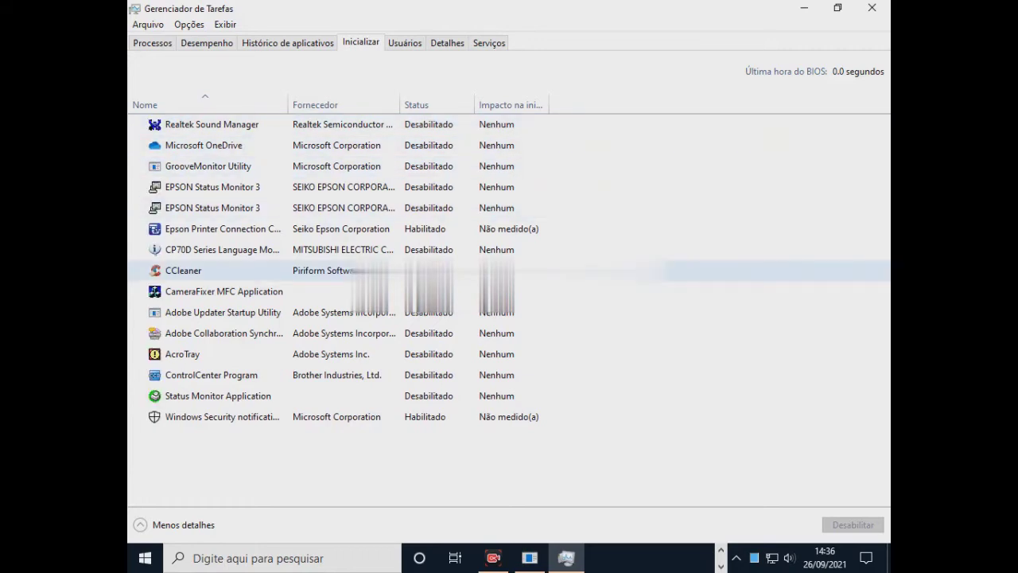
key("Up")
key("Up")
key("Up")
key("Up")
key("Up")
key("Up")
key("Up")
key("Up")
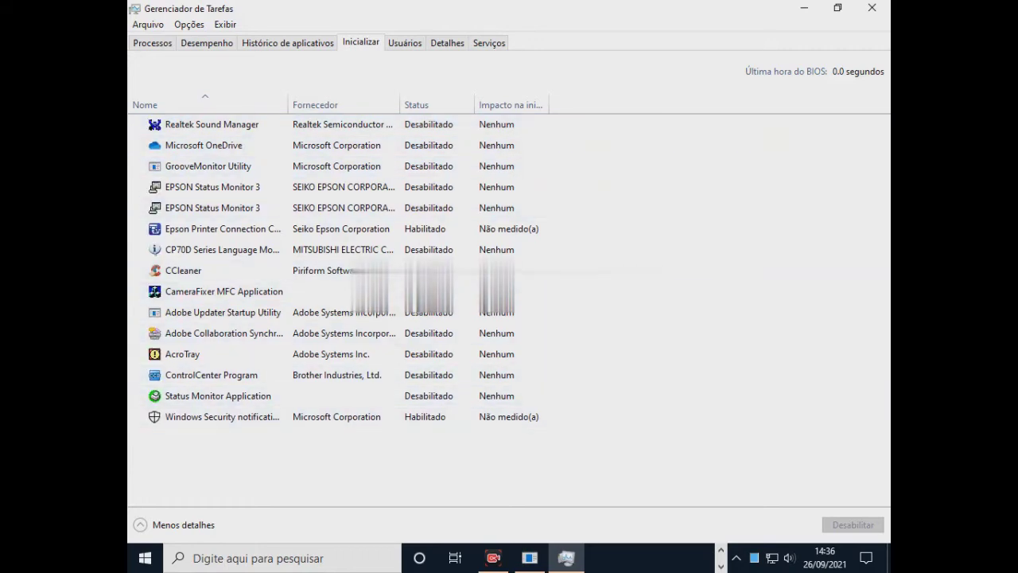
key("Up")
key("Down")
key("Up")
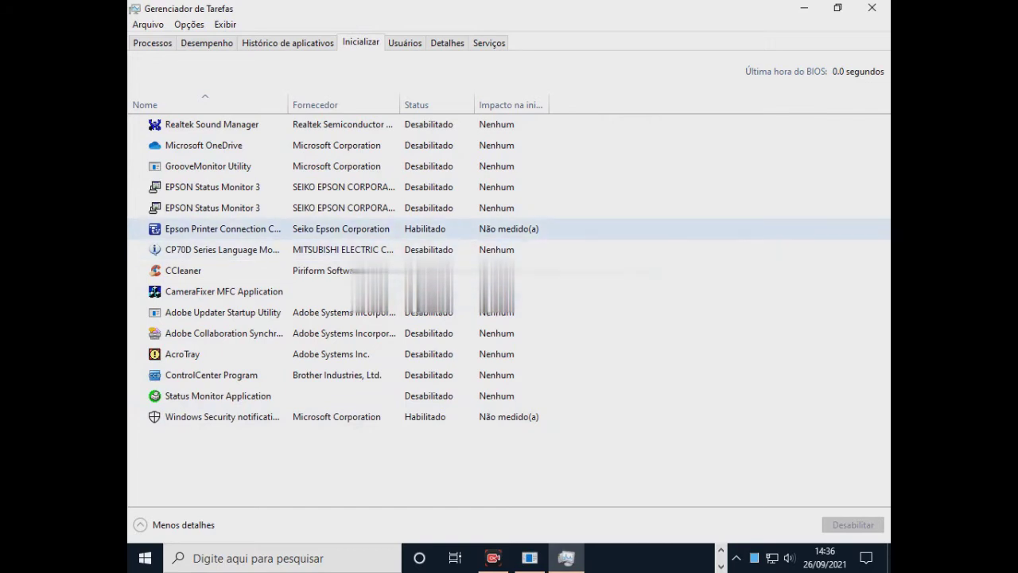
key("Down")
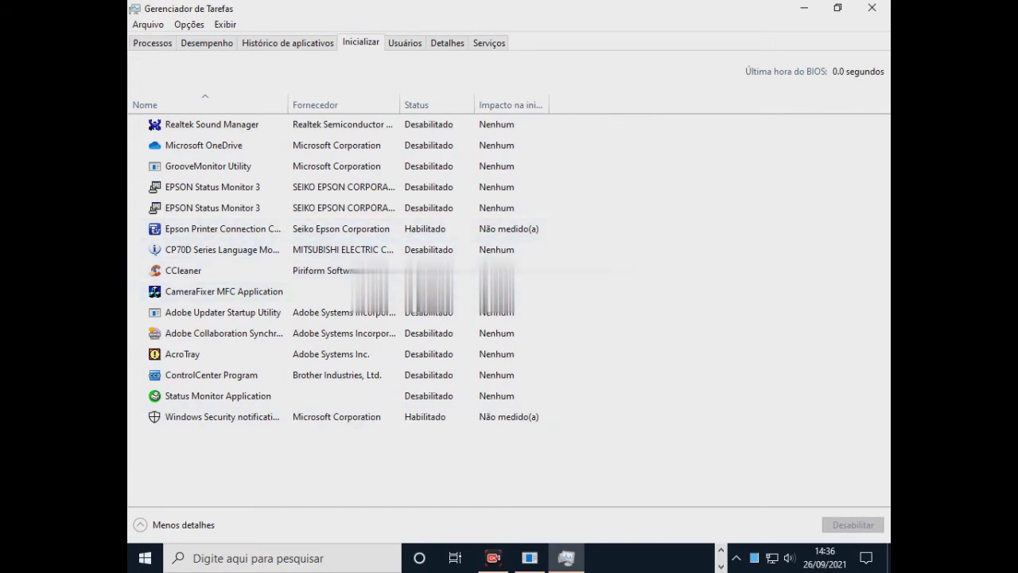
key("End")
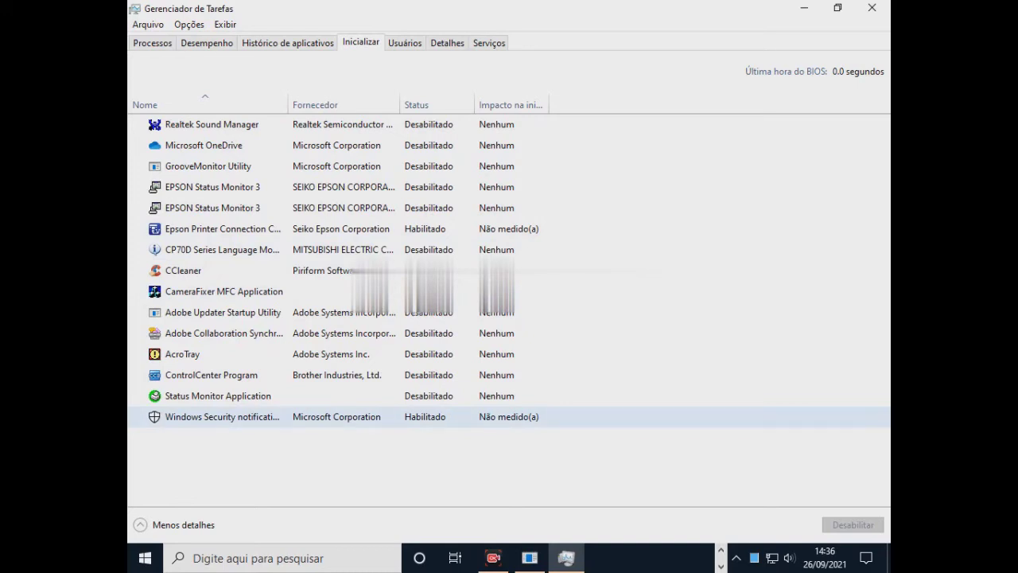
key("g")
key("m")
key("r")
key("g")
key("e")
key("a")
key("c")
key("s")
key("g")
key("m")
key("r")
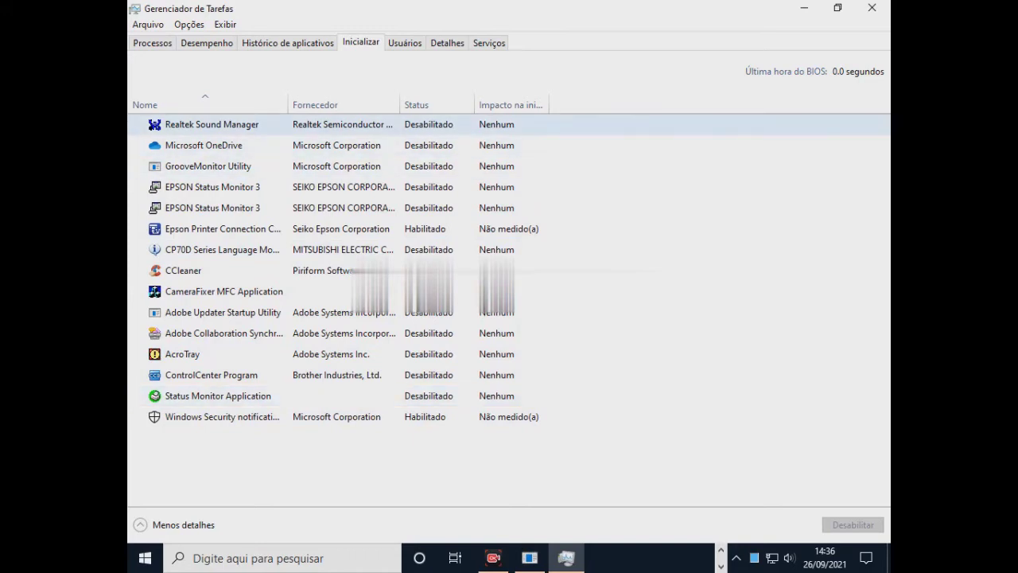
key("m")
key("r")
key("m")
key("e")
key("s")
key("w")
- Display the available actions for the Windows Security notification startup entry and dismiss them without disabling it
right_click(417, 415)
key("Down")
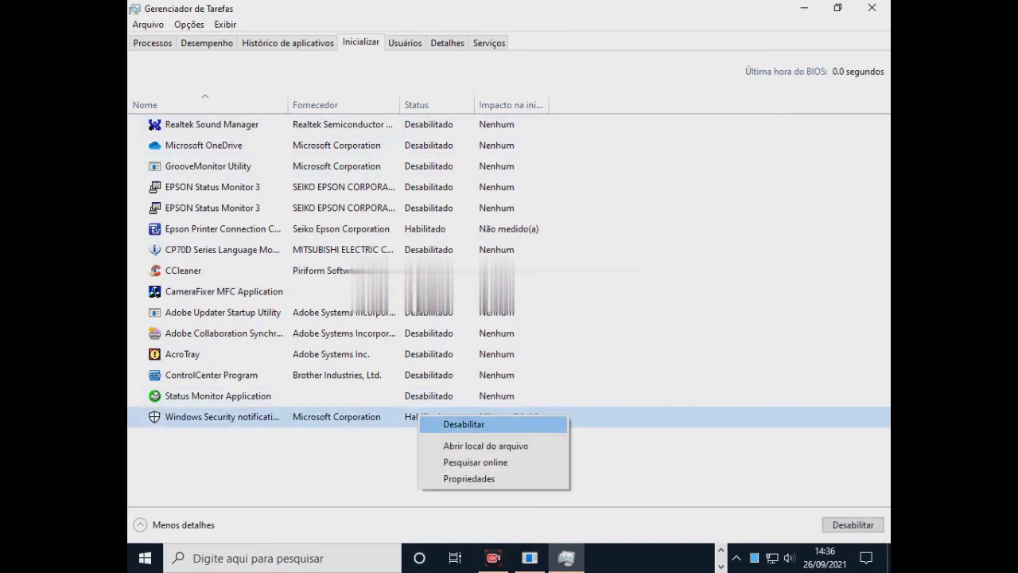
key("Escape")
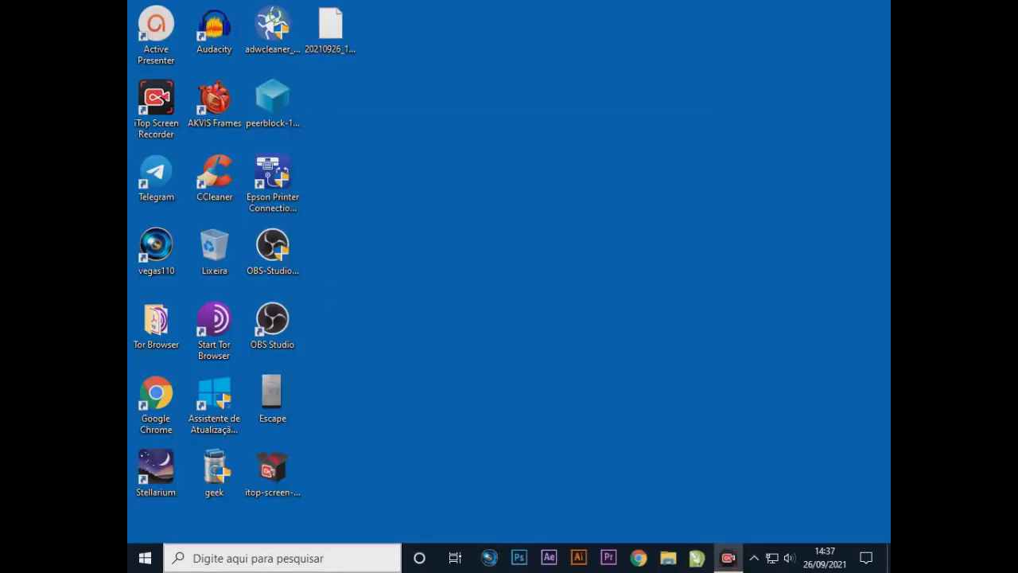
- Search Windows for "comput" and open the properties of Meu computador
left_click(281, 557)
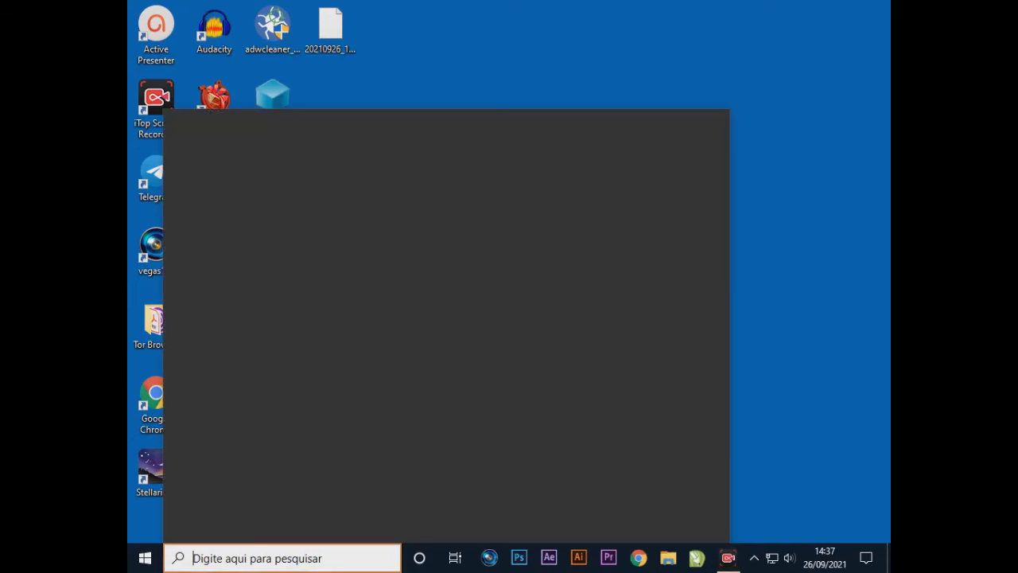
type("comput")
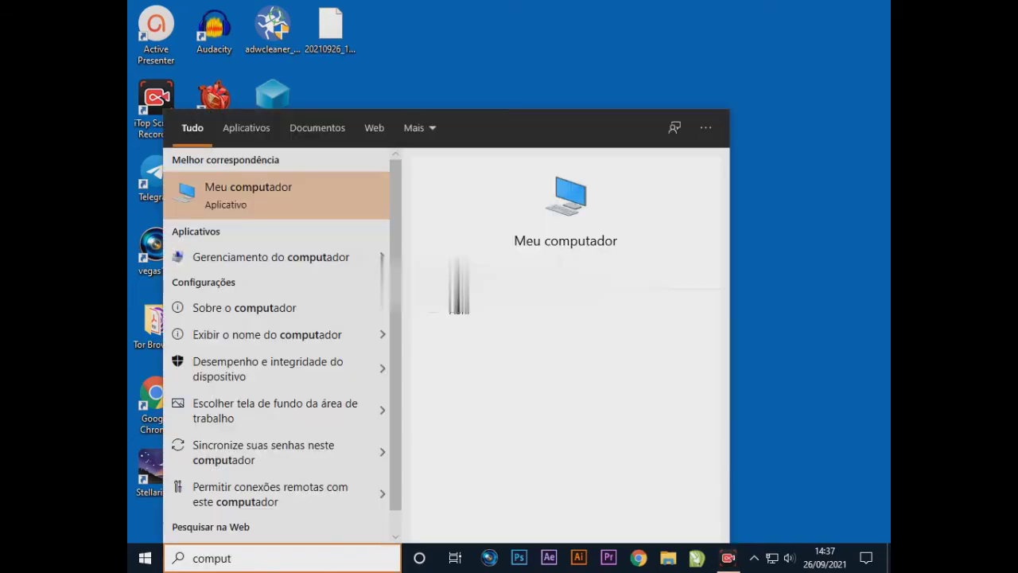
key("Return")
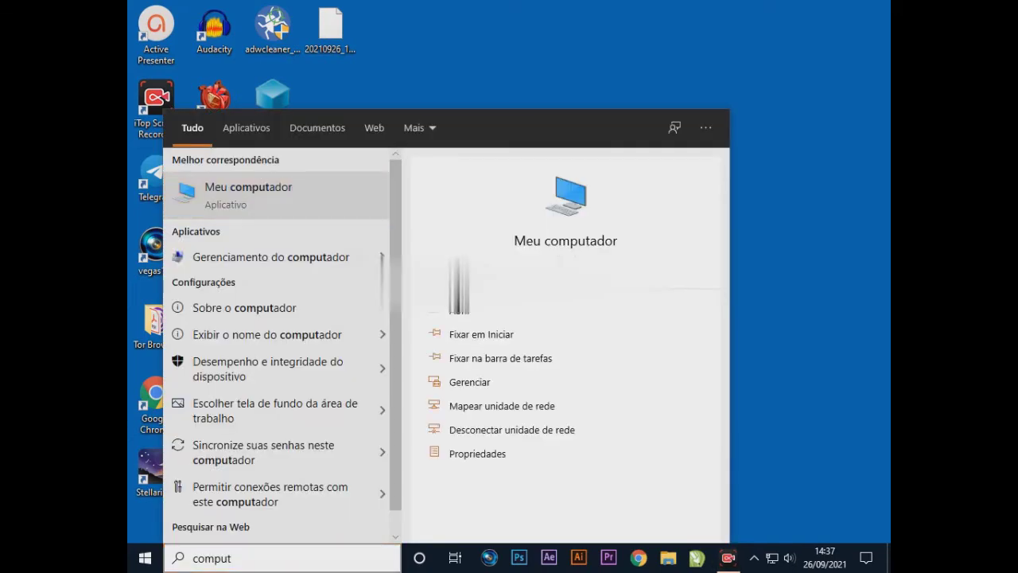
right_click(253, 184)
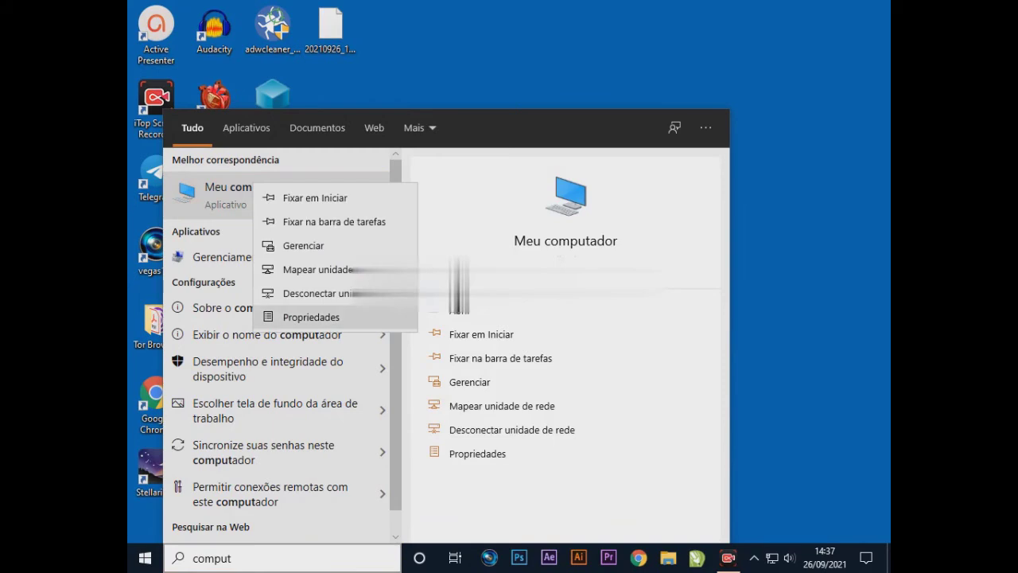
left_click(311, 317)
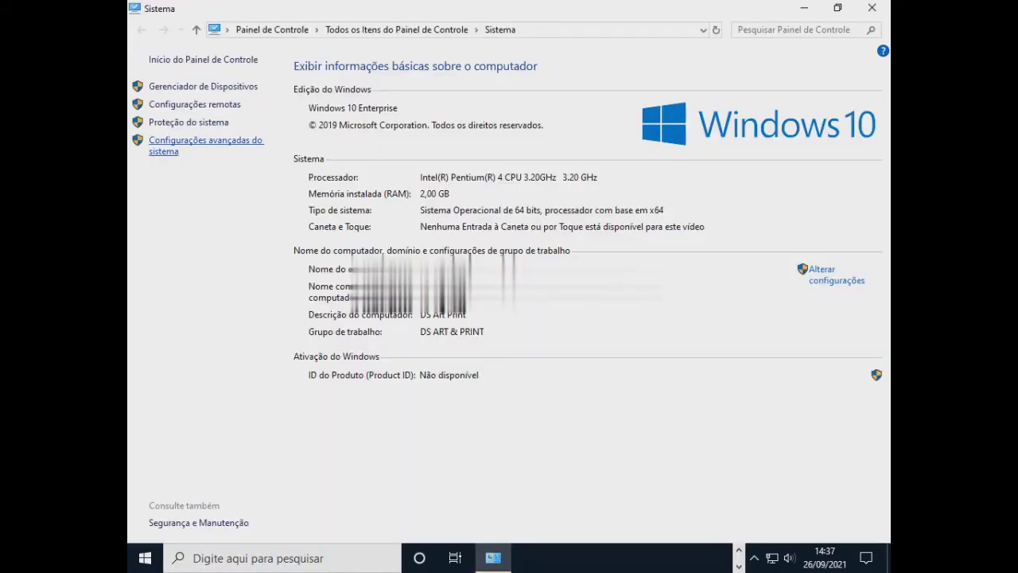
- Open the performance options from the advanced system settings and review the custom visual effects, repositioning the dialog to see it clearly
left_click(205, 140)
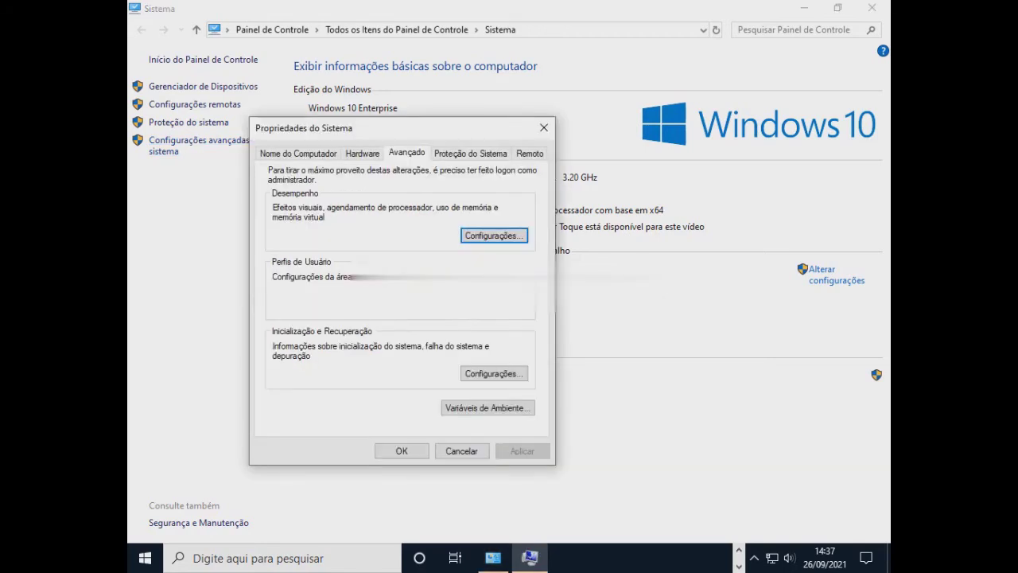
key("Return")
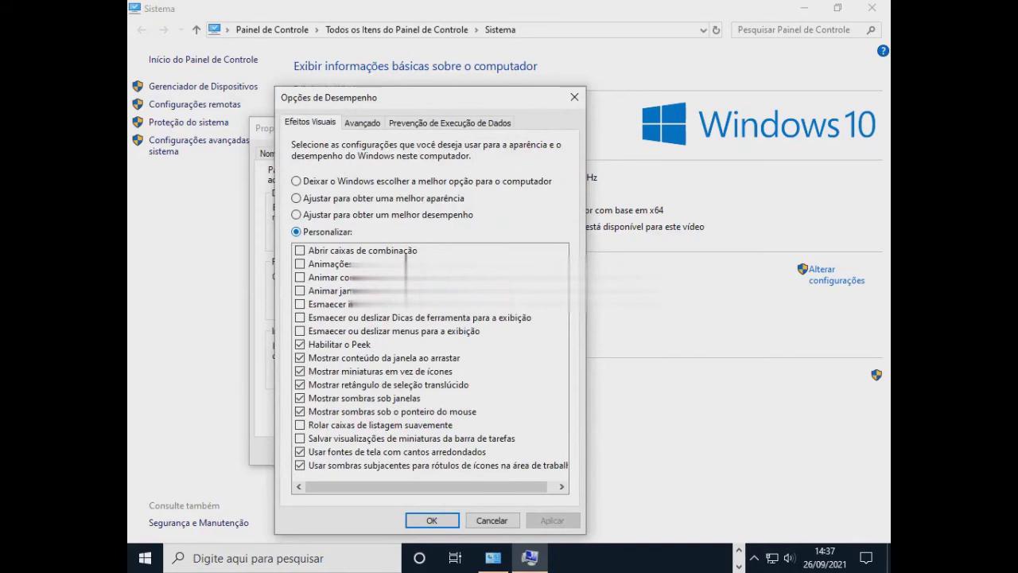
left_click_drag(429, 99, 708, 98)
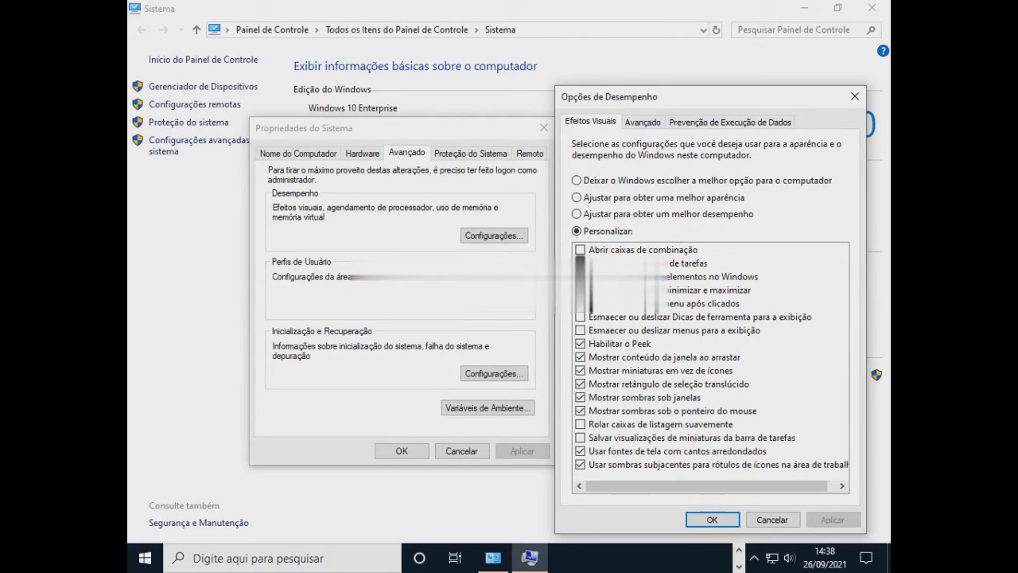
left_click_drag(743, 104, 433, 80)
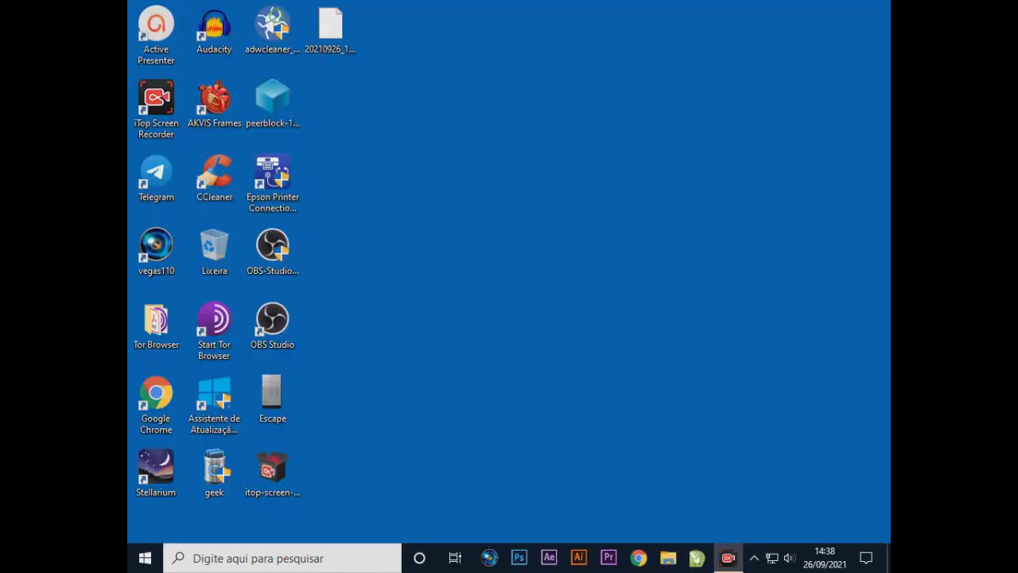
- Run "taskschd.msc" to open the Task Scheduler
key("super+r")
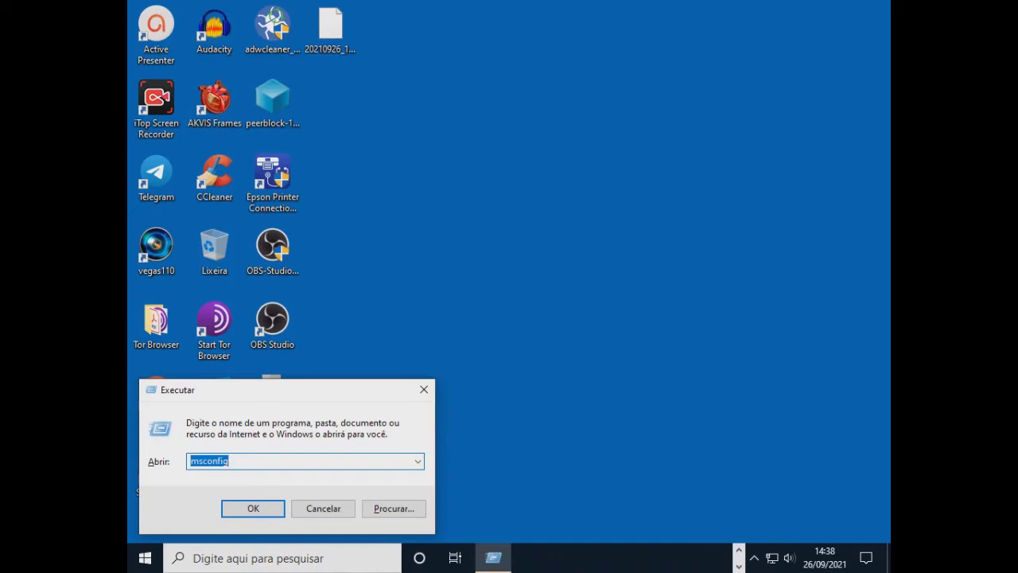
type("taskschd")
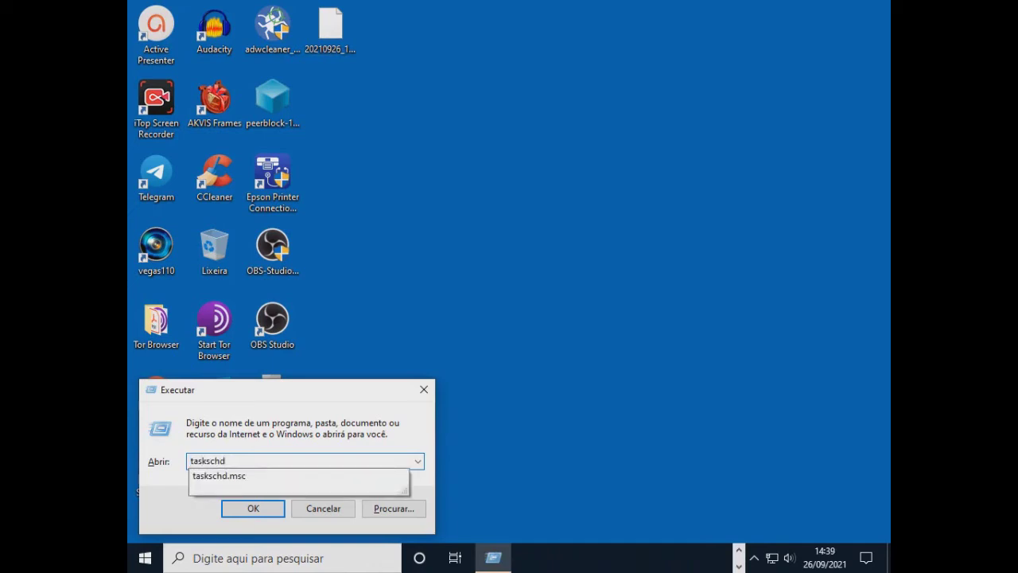
key("Down")
key("Return")
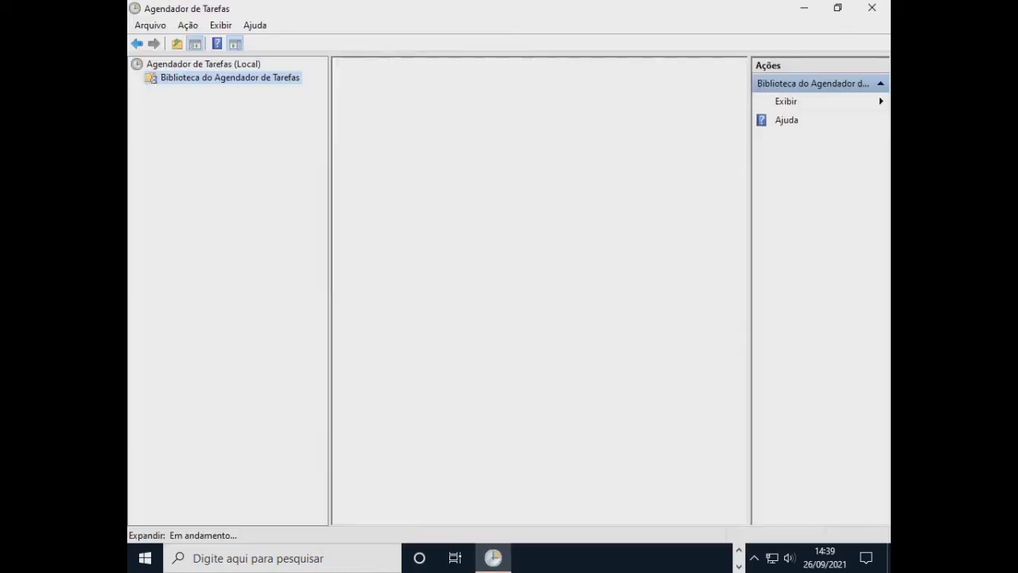
- Open the Maintenance folder under Microsoft > Windows in the task library and view the actions available for the WinSAT task
double_click(166, 132)
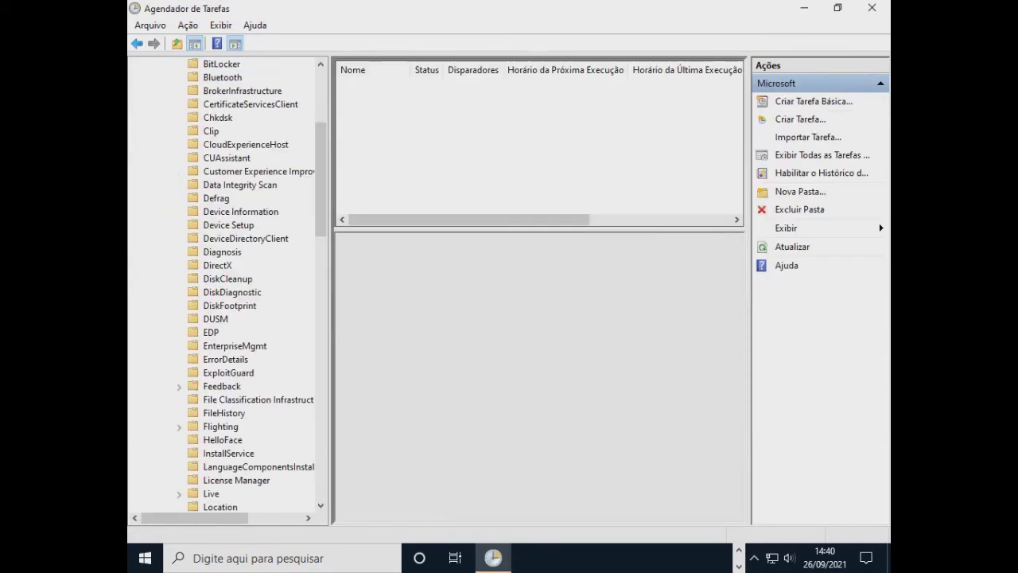
scroll(228, 285, "down", 2)
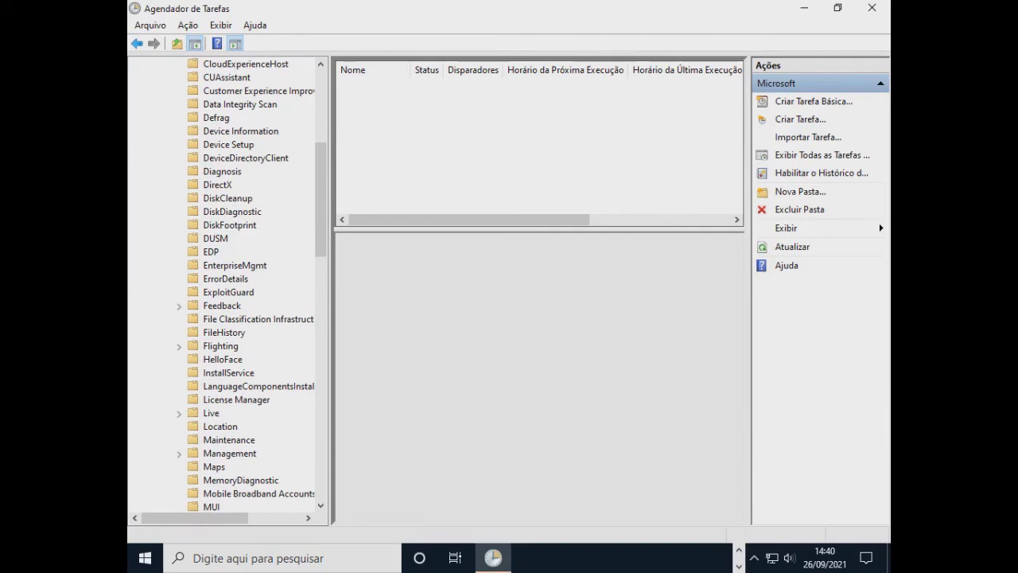
left_click(229, 439)
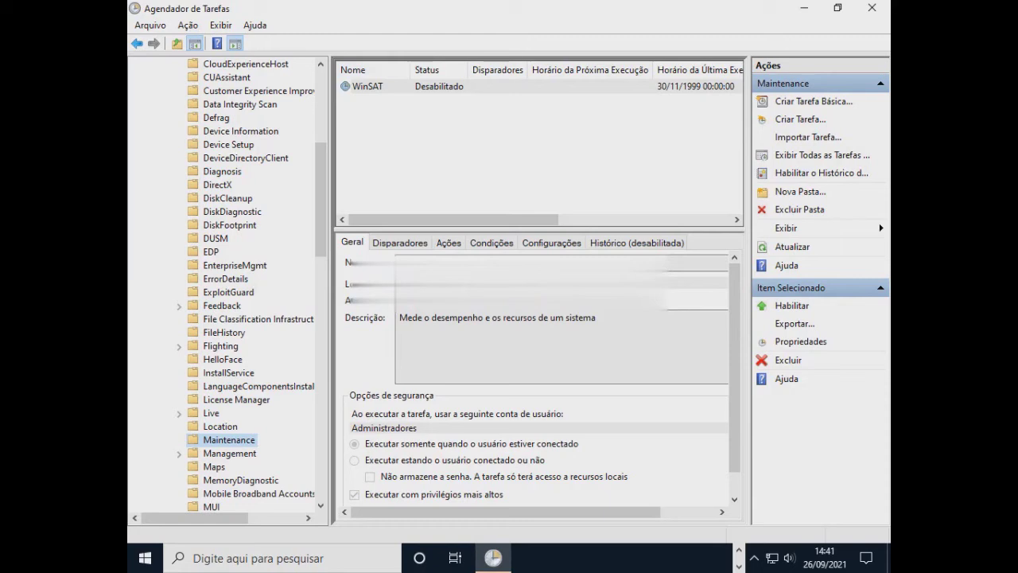
right_click(390, 86)
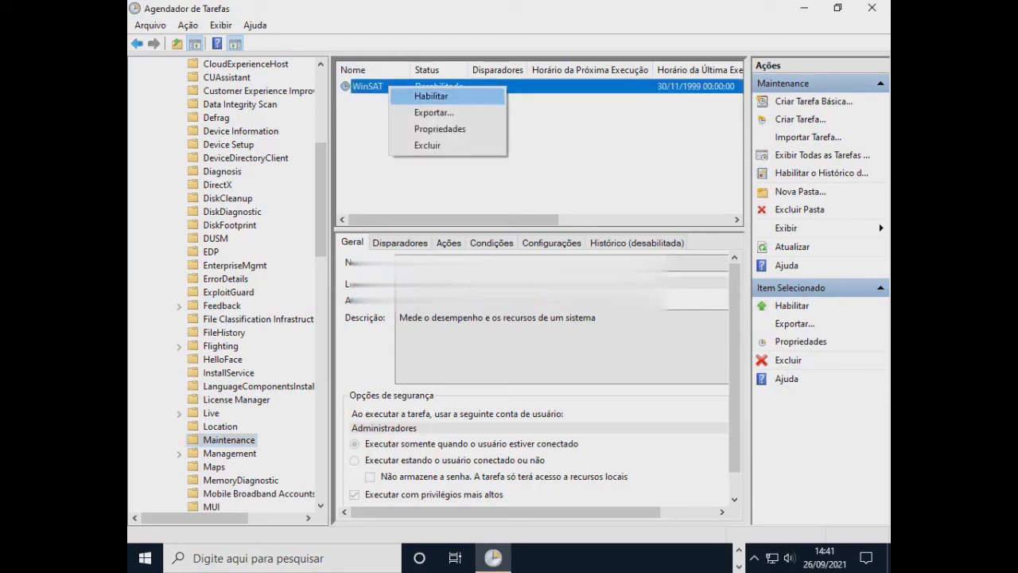
left_click(407, 97)
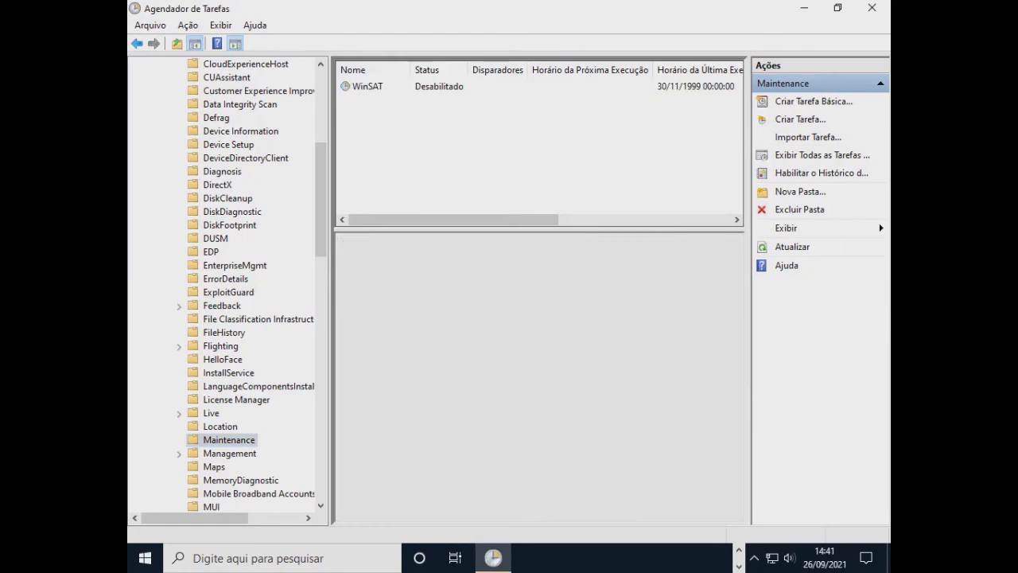
- Collapse the Windows folder and its parent Microsoft folder in the Task Scheduler library tree
scroll(229, 286, "up", 6)
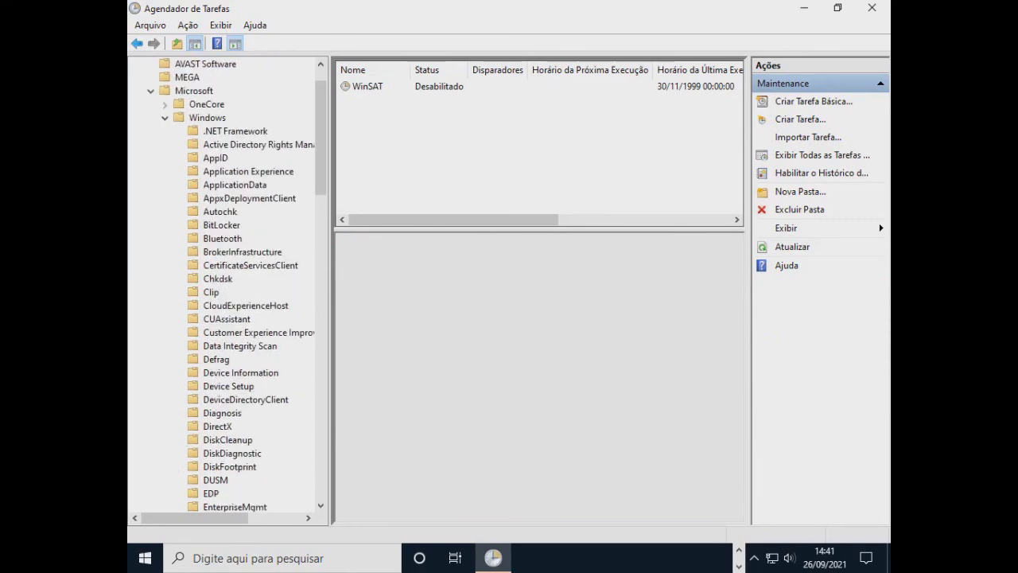
left_click(164, 117)
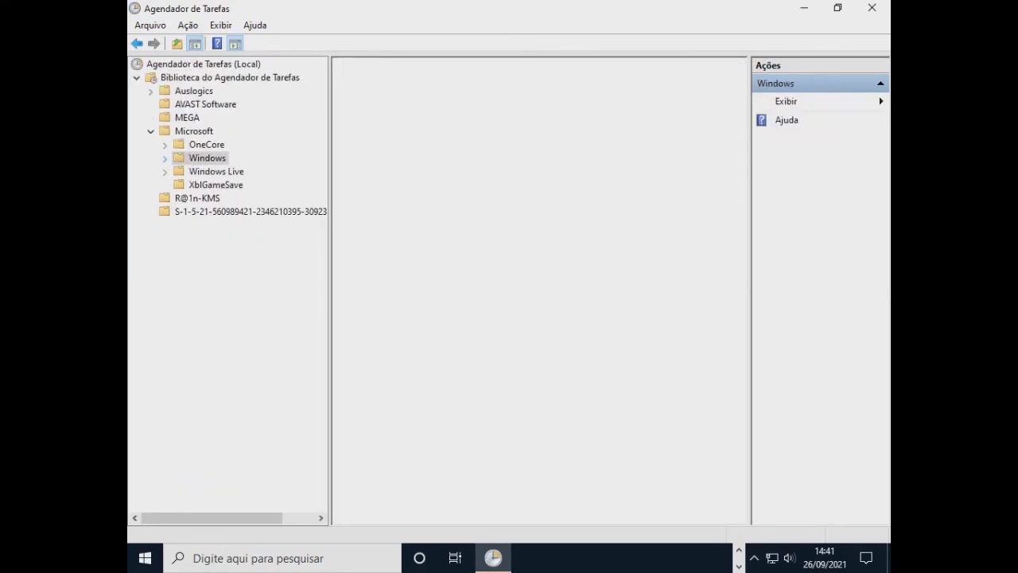
key("Left")
key("Left")
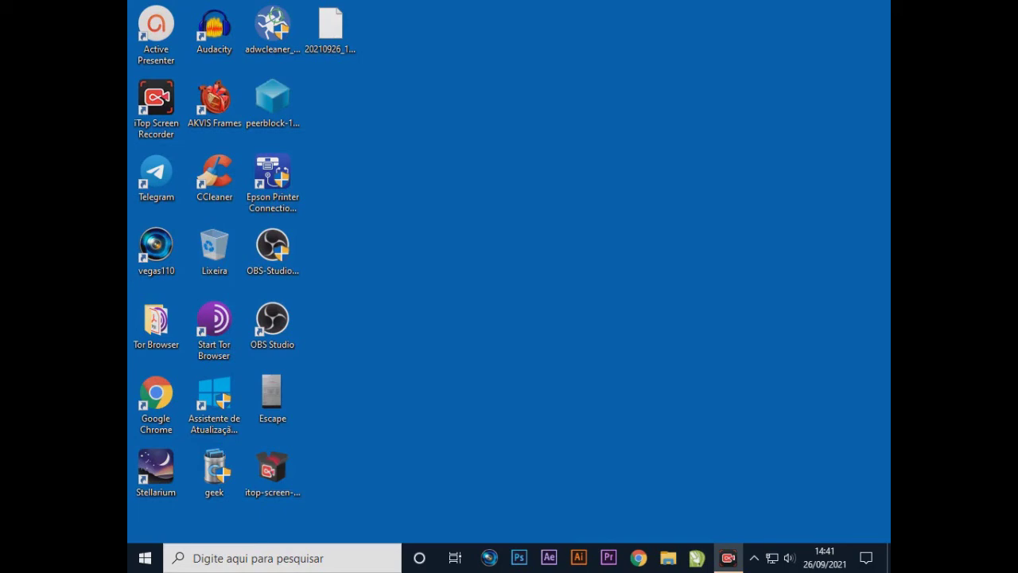
- Run "mrt" and advance the Microsoft Malicious Software Removal Tool from its welcome page to the scan type choice
key("super+r")
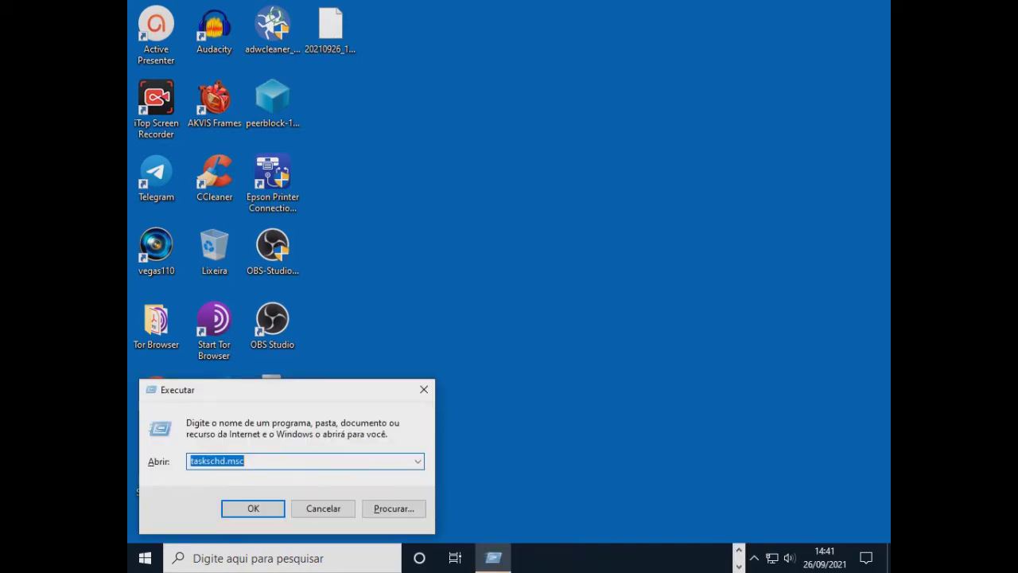
type("mrt")
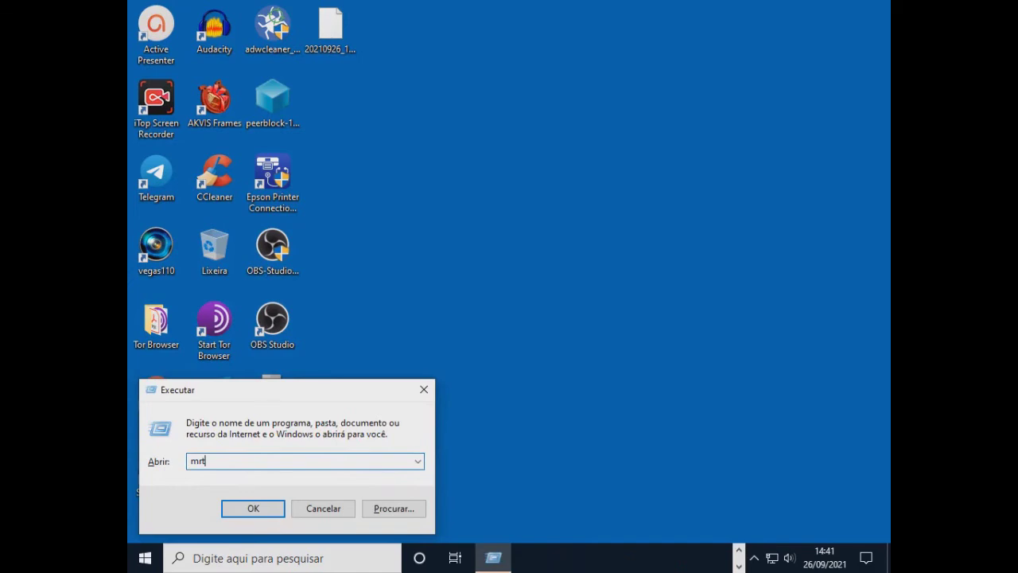
key("Return")
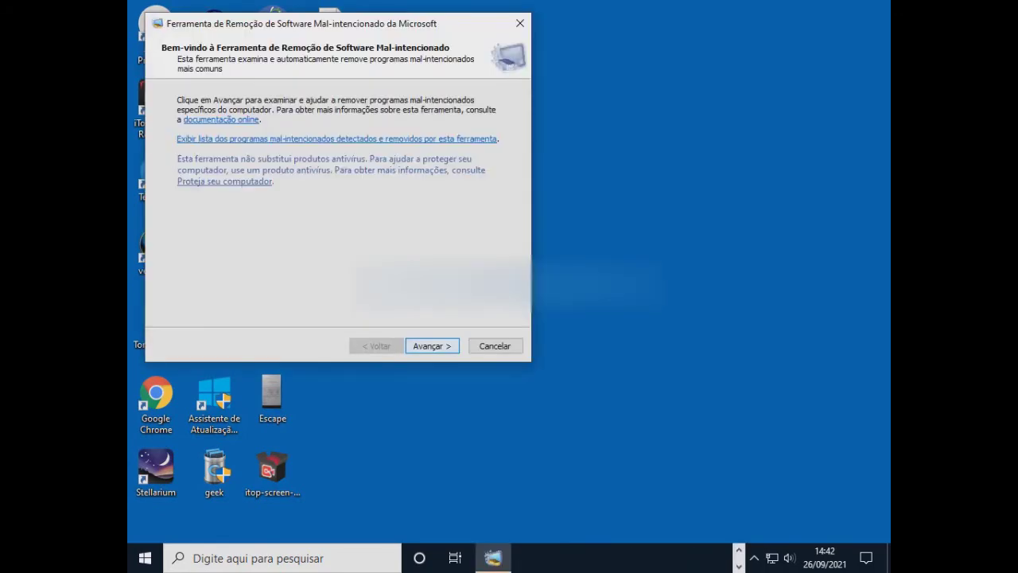
key("Return")
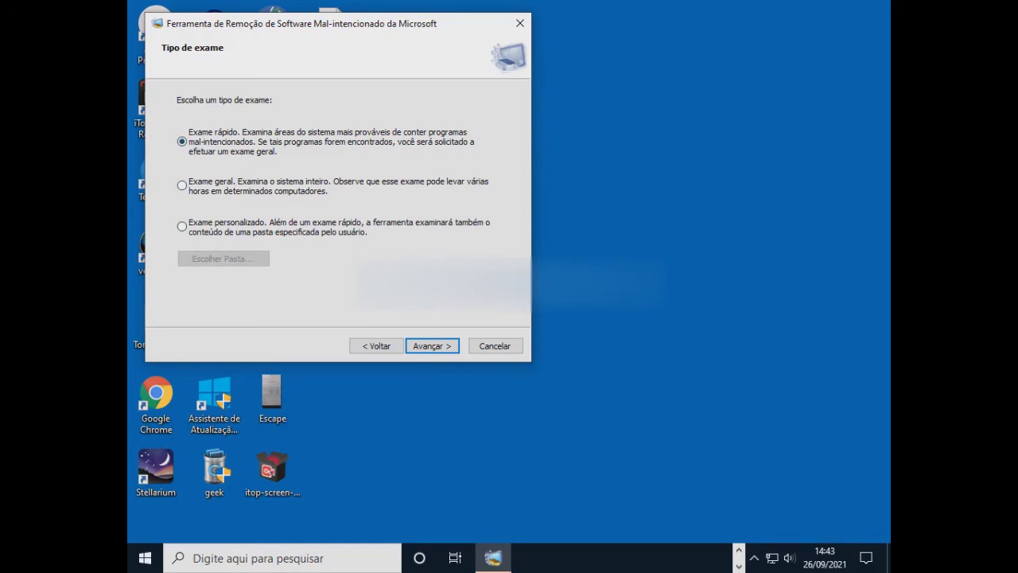
- Choose the full scan type (Exame geral) and cancel the Malicious Software Removal Tool without starting the scan
left_click(182, 185)
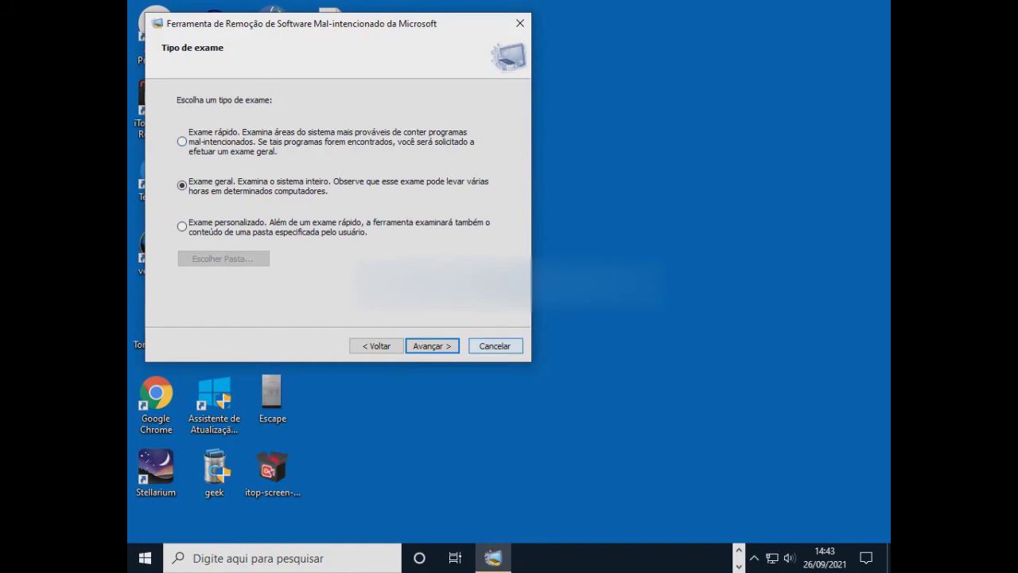
left_click(495, 345)
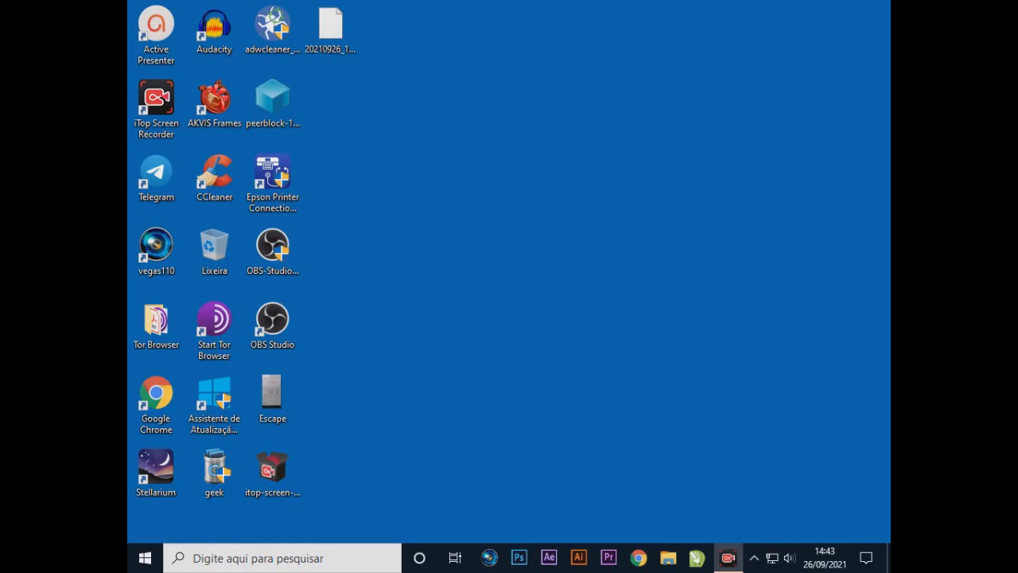
- Run "regedit" to open the Registry Editor and list the root keys under Computador
key("super+r")
type("regedit")
key("Return")
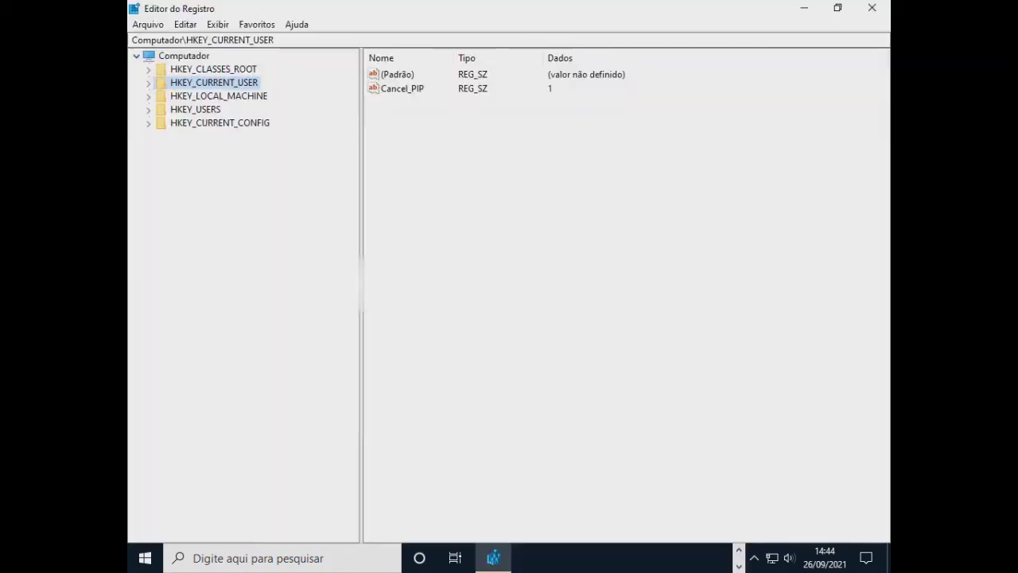
left_click(136, 56)
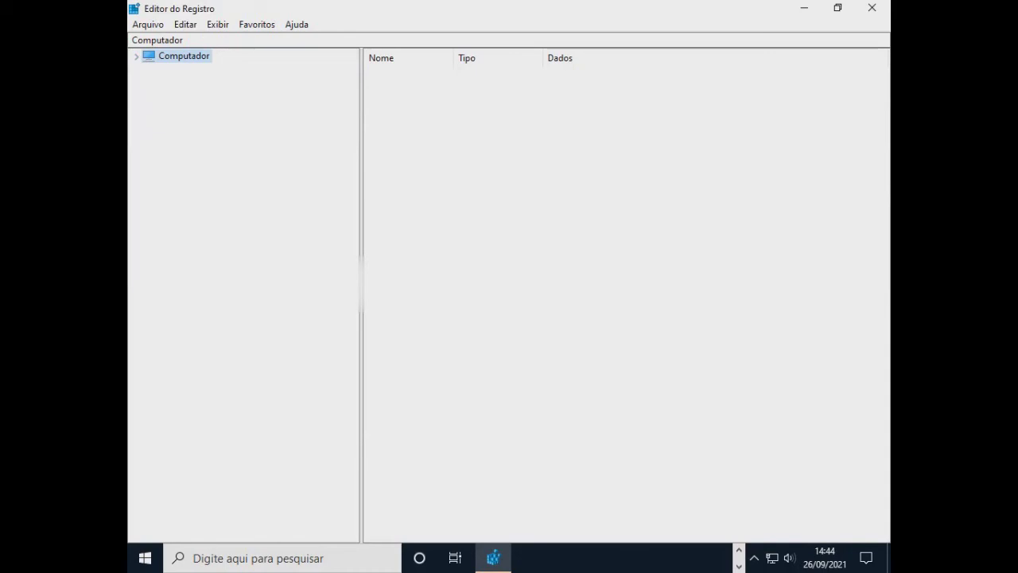
key("Right")
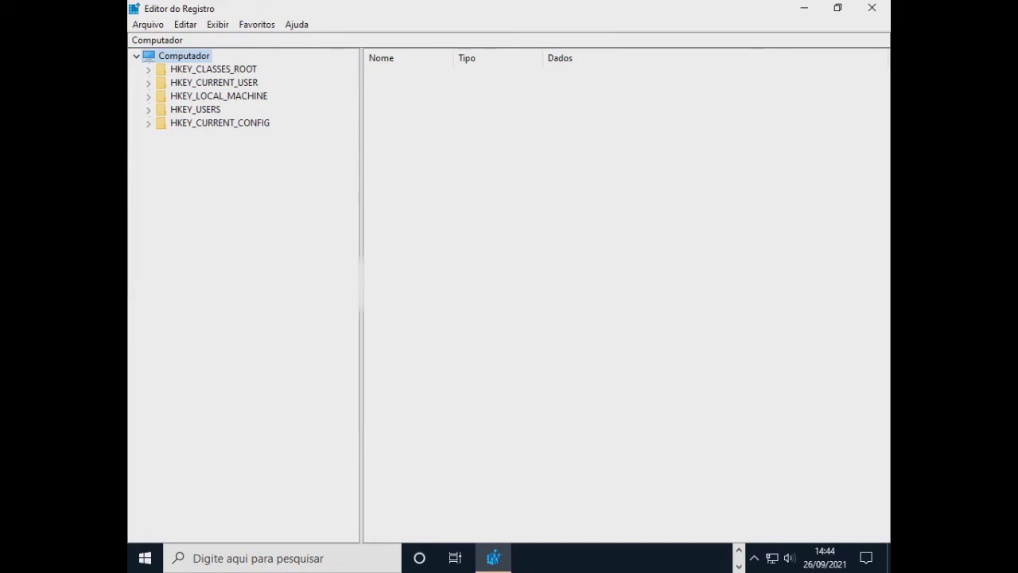
- Expand HKEY_CURRENT_USER > Software > Microsoft > Windows in the registry tree
left_click(148, 82)
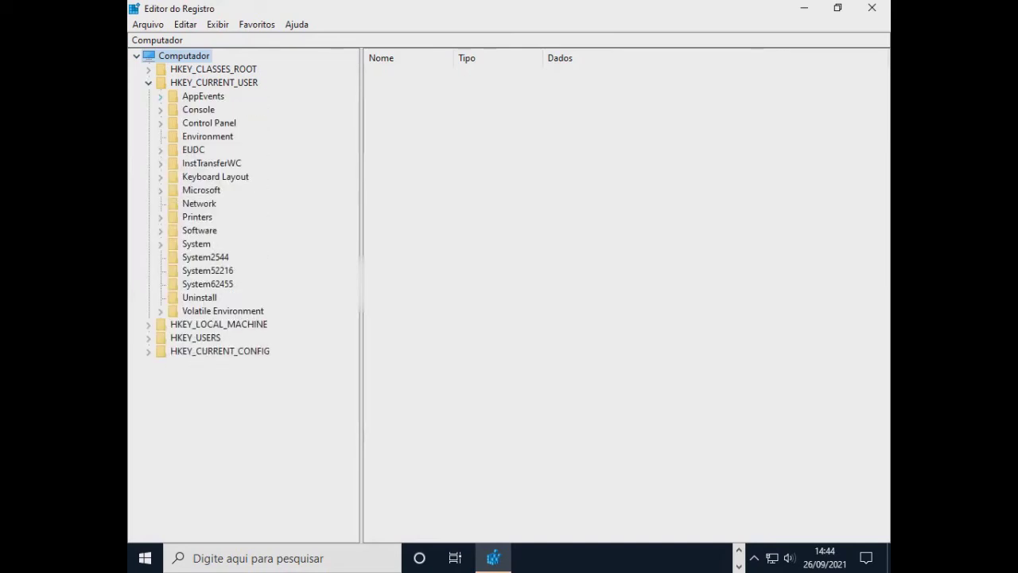
left_click(159, 230)
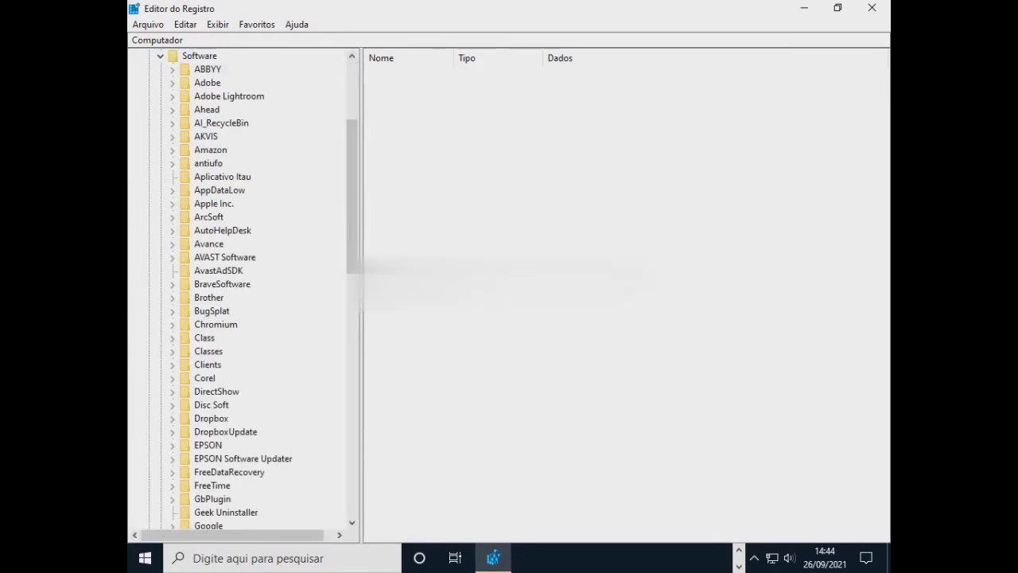
scroll(223, 270, "down", 9)
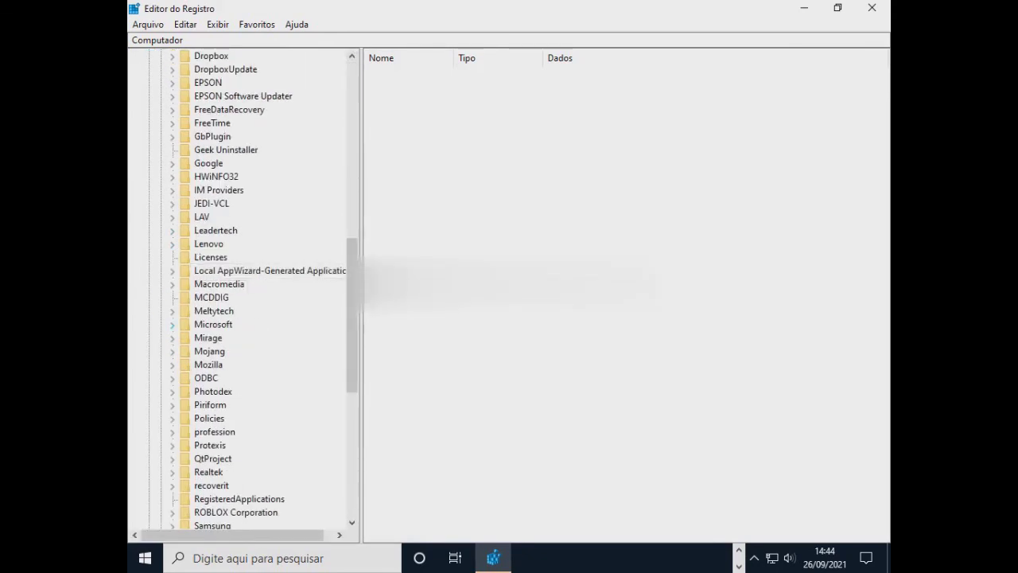
left_click(172, 324)
scroll(222, 325, "down", 20)
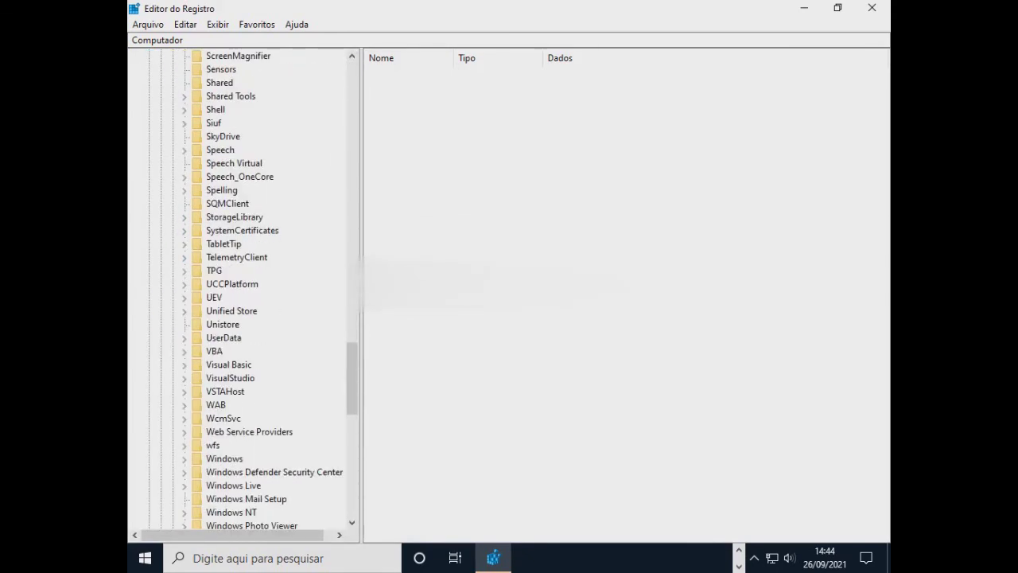
scroll(237, 288, "down", 2)
left_click(223, 377)
left_click(184, 378)
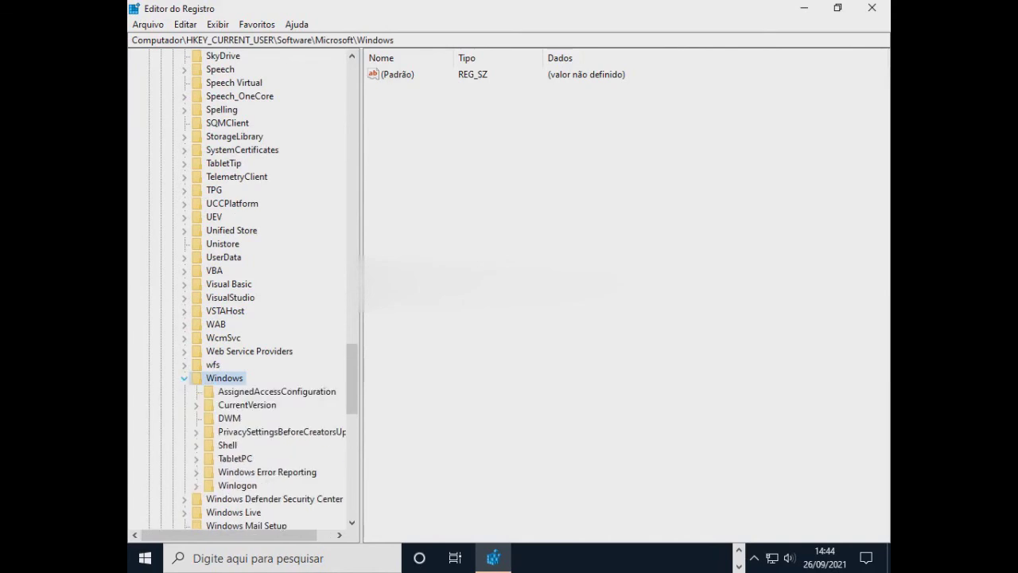
- Open the Run key under Windows > CurrentVersion to show the startup entries
scroll(238, 286, "down", 4)
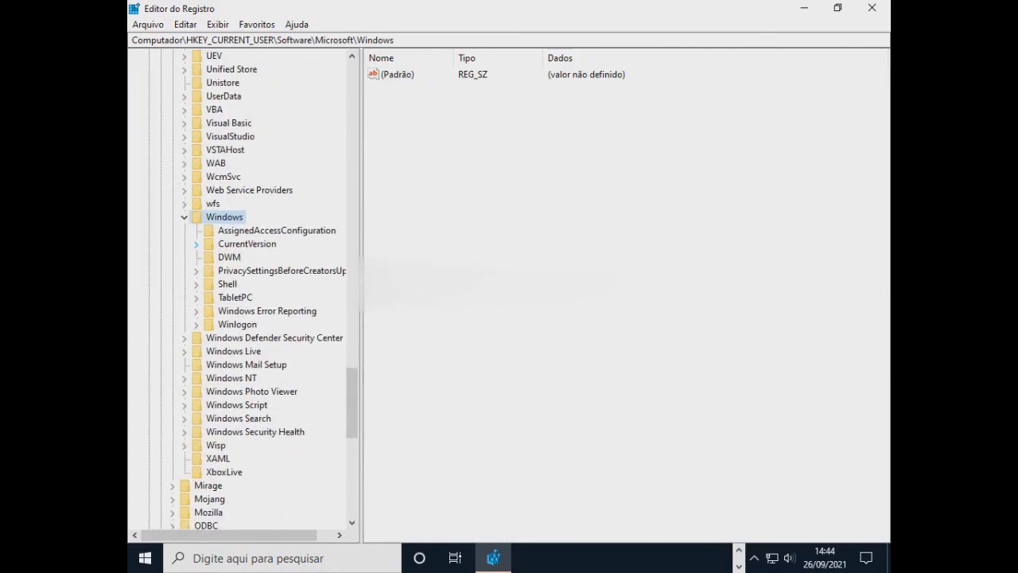
left_click(195, 243)
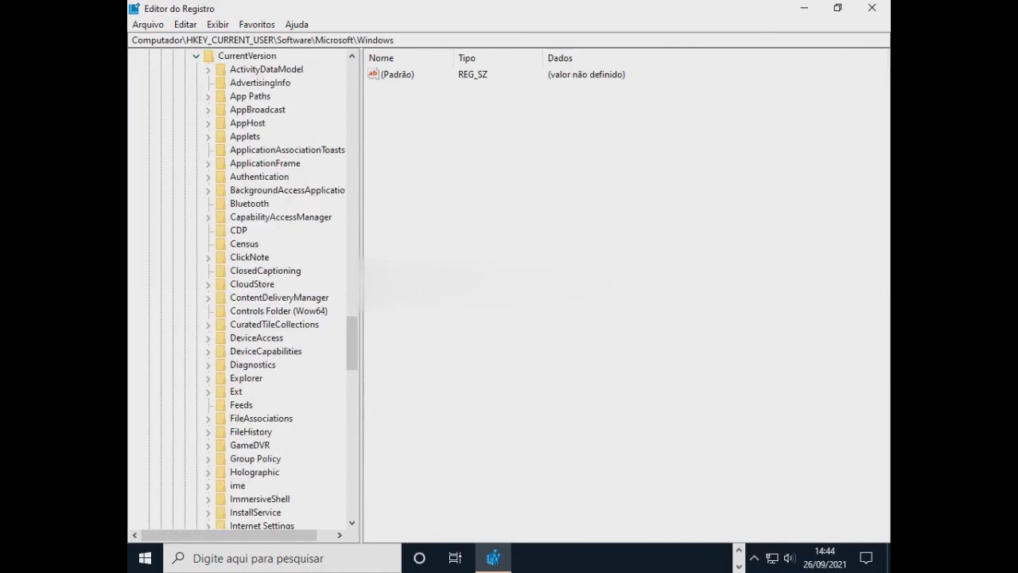
scroll(239, 286, "down", 7)
left_click(236, 364)
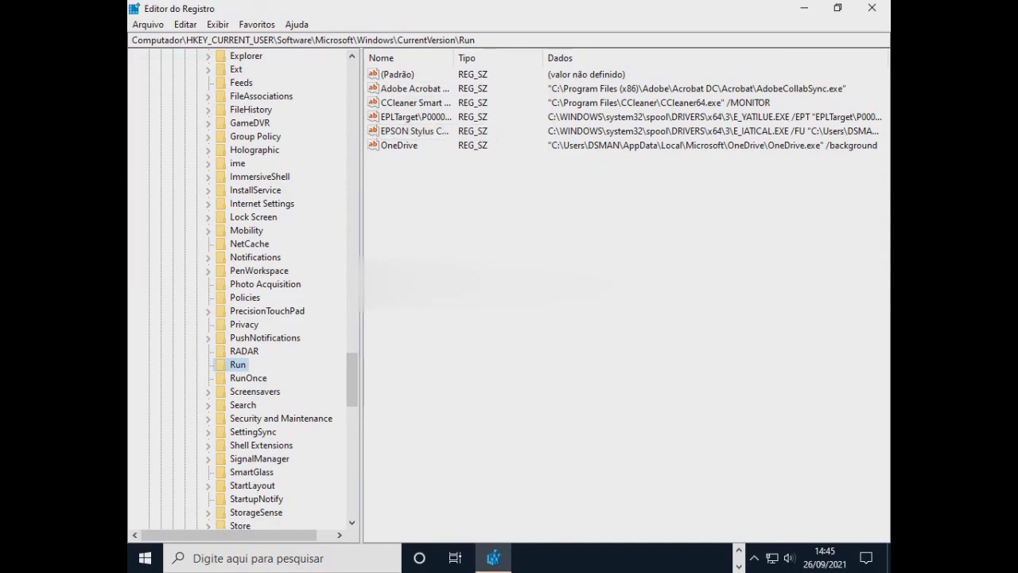
- View the actions available for the EPSON Stylus CX5600 Series startup entry, and cancel its rename without changing the name
right_click(407, 132)
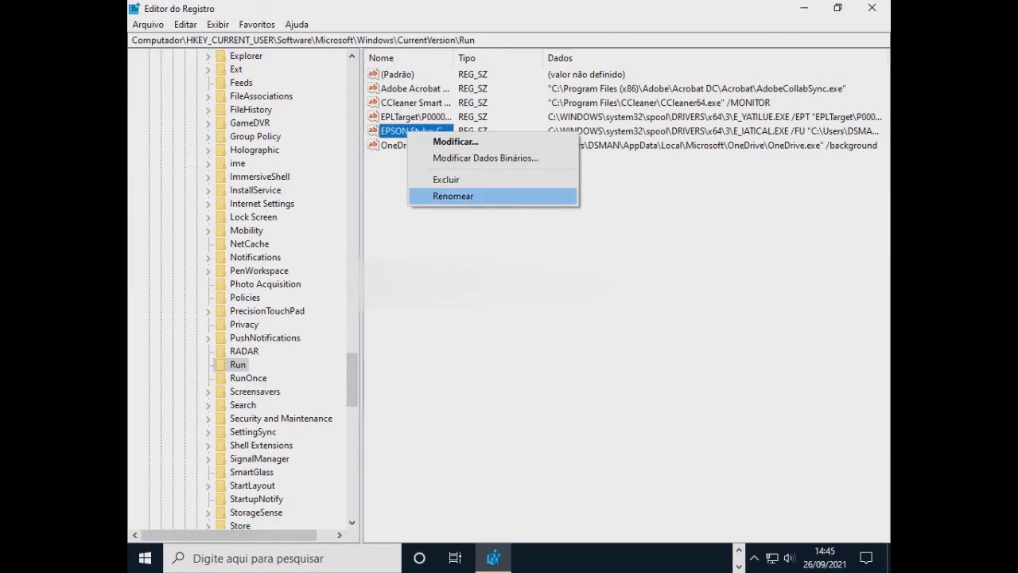
key("Return")
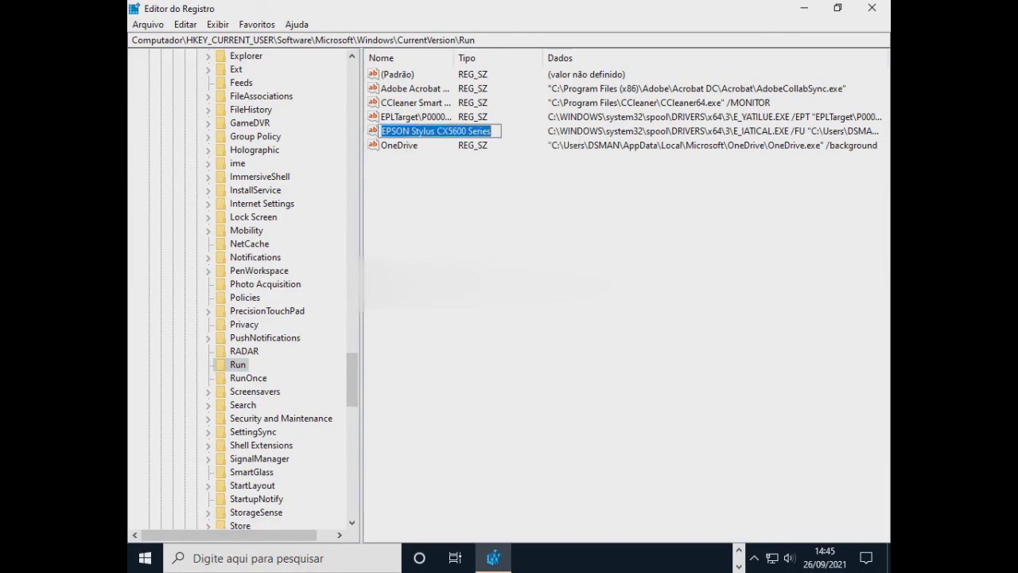
right_click(458, 131)
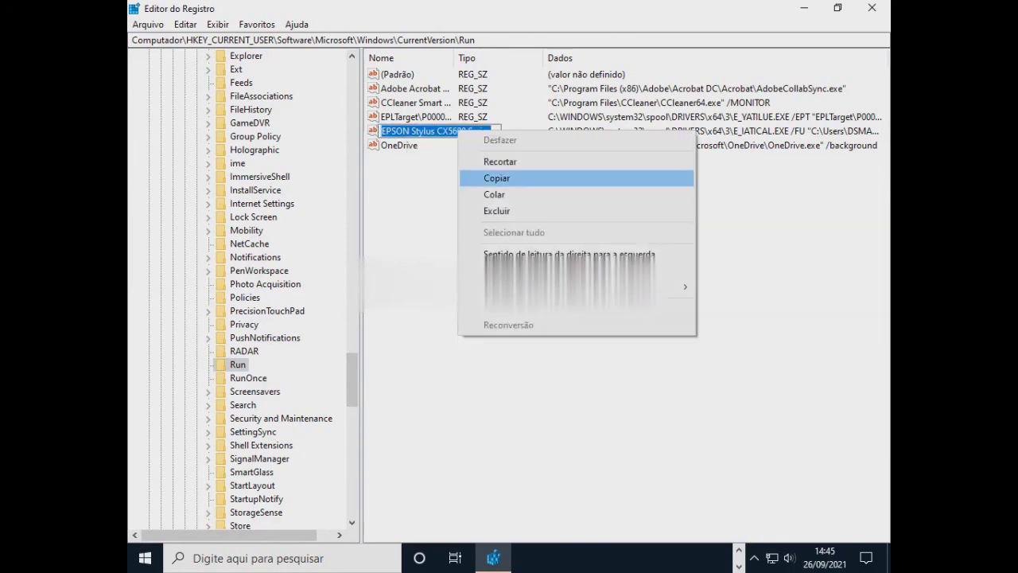
key("Escape")
key("Escape")
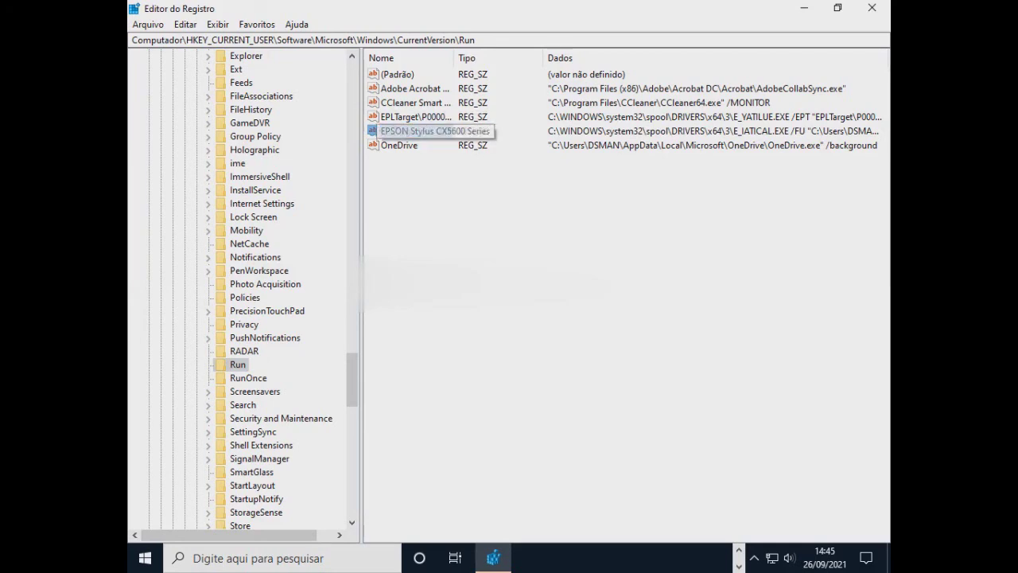
right_click(396, 128)
key("Escape")
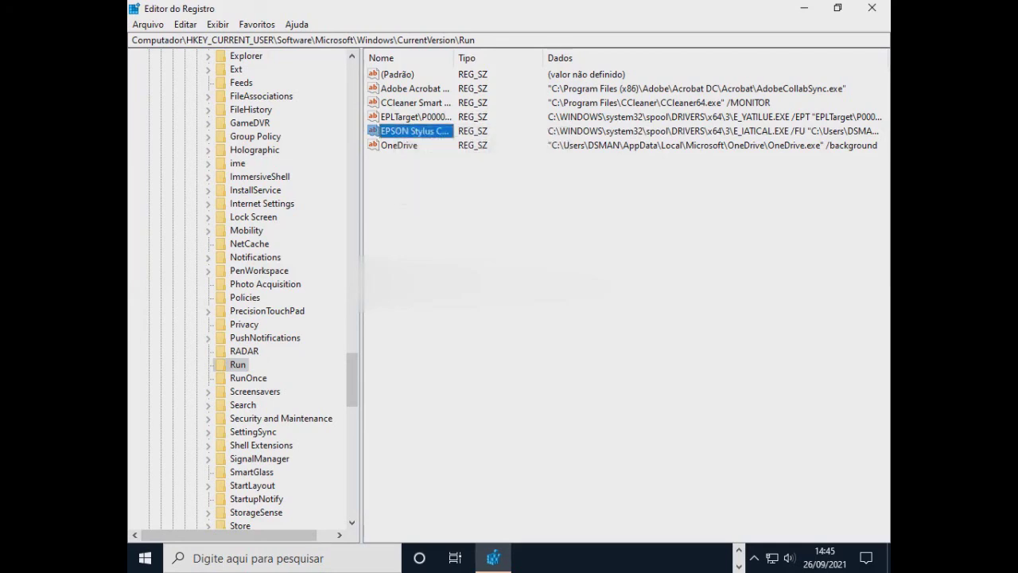
- Collapse the expanded registry keys from CurrentVersion back up to HKEY_CURRENT_USER
scroll(243, 290, "up", 16)
left_click(196, 377)
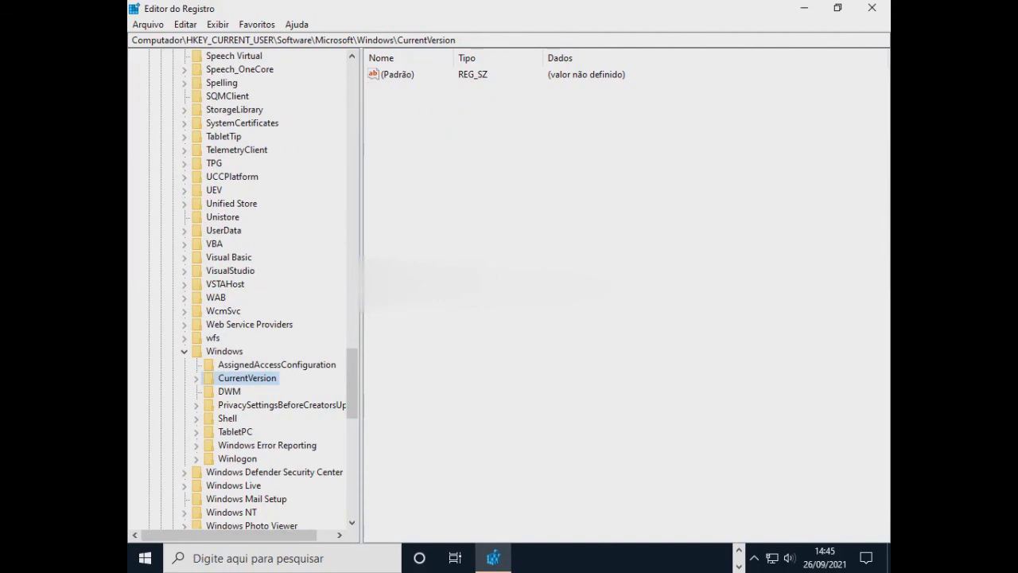
left_click(184, 351)
scroll(242, 290, "up", 5)
scroll(238, 295, "up", 20)
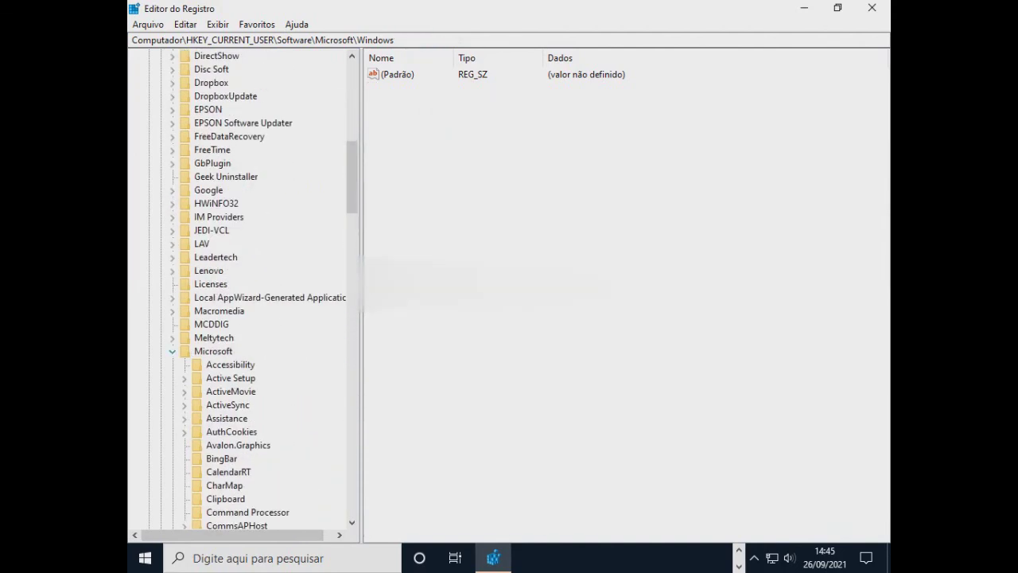
key("Left")
scroll(239, 294, "up", 16)
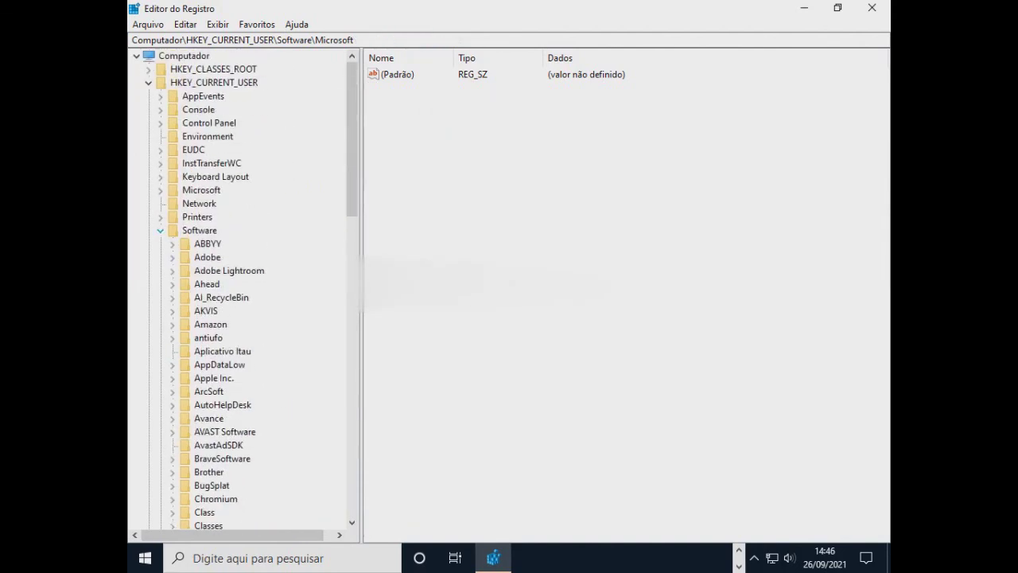
key("Left")
key("Left")
key("Left")
key("Left")
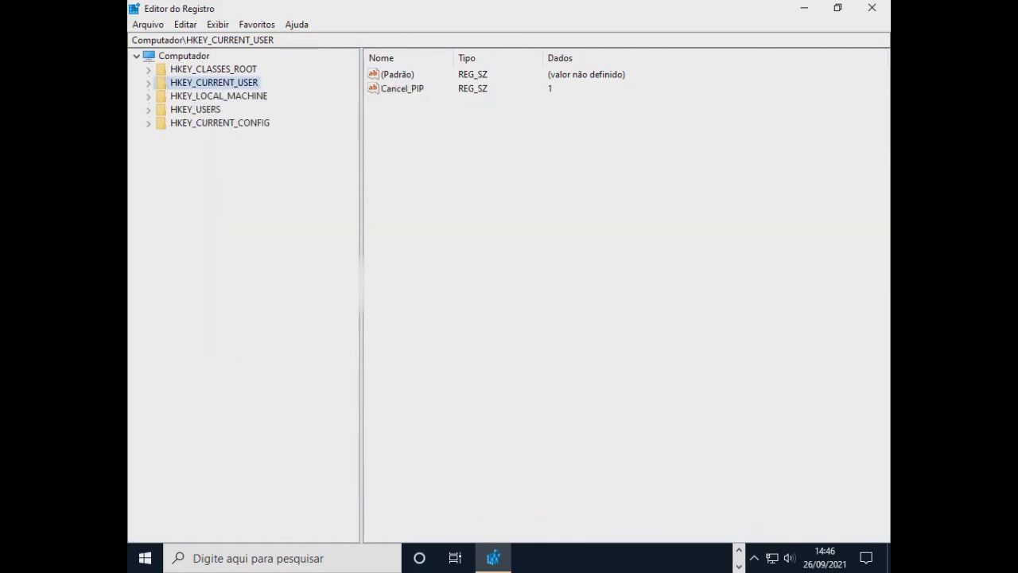